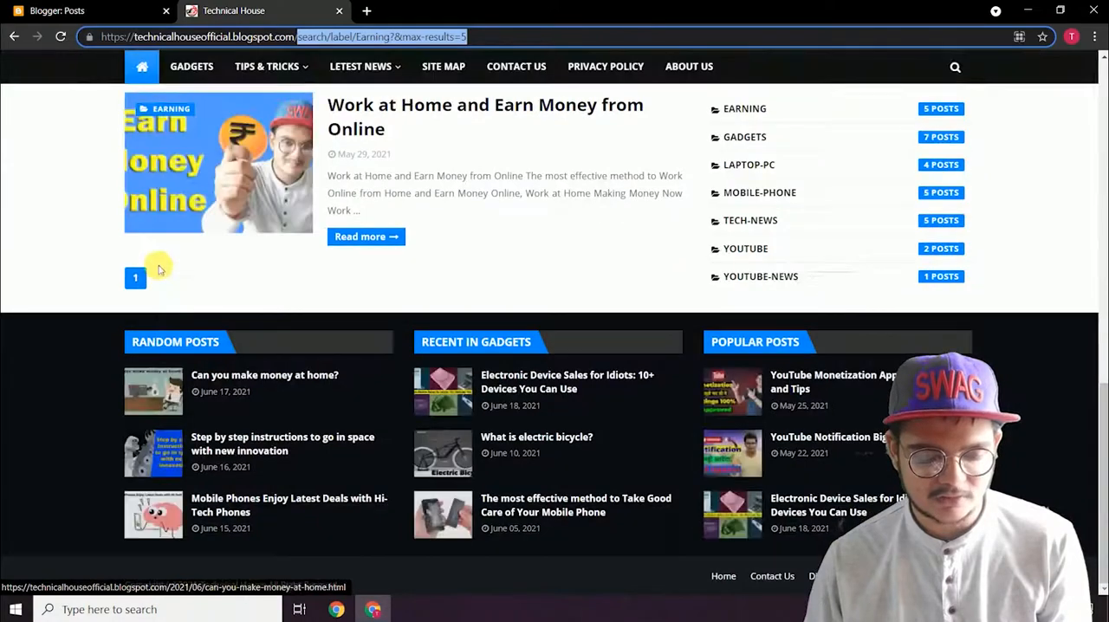
scroll(184, 215, up, 2)
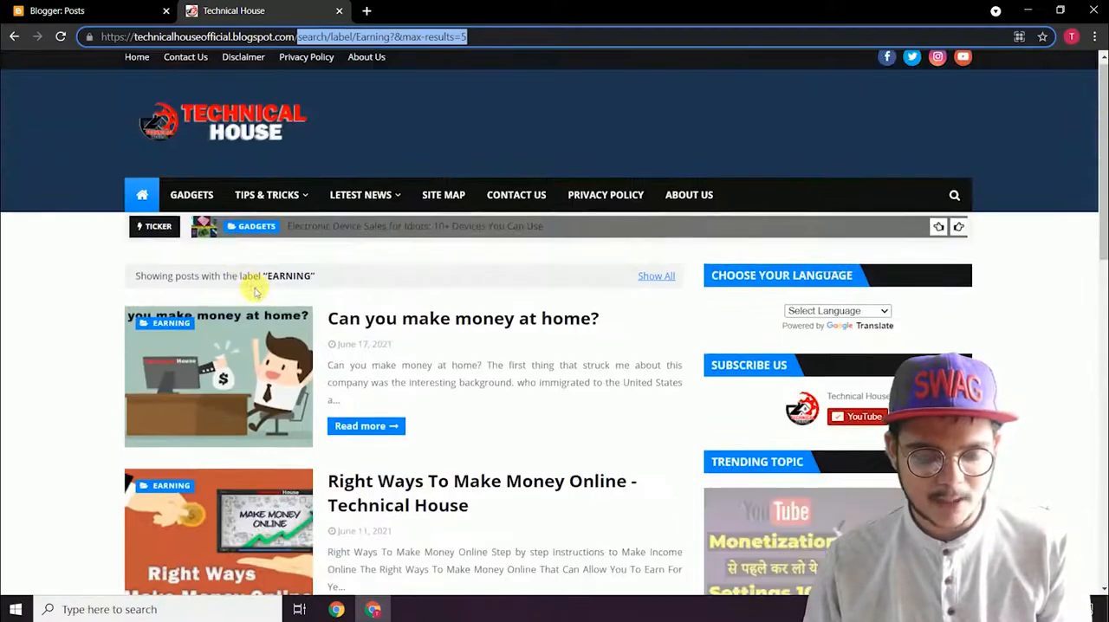
Step: Check the blog's post listing for the Earning label and the categories under Tips & Tricks
click(137, 279)
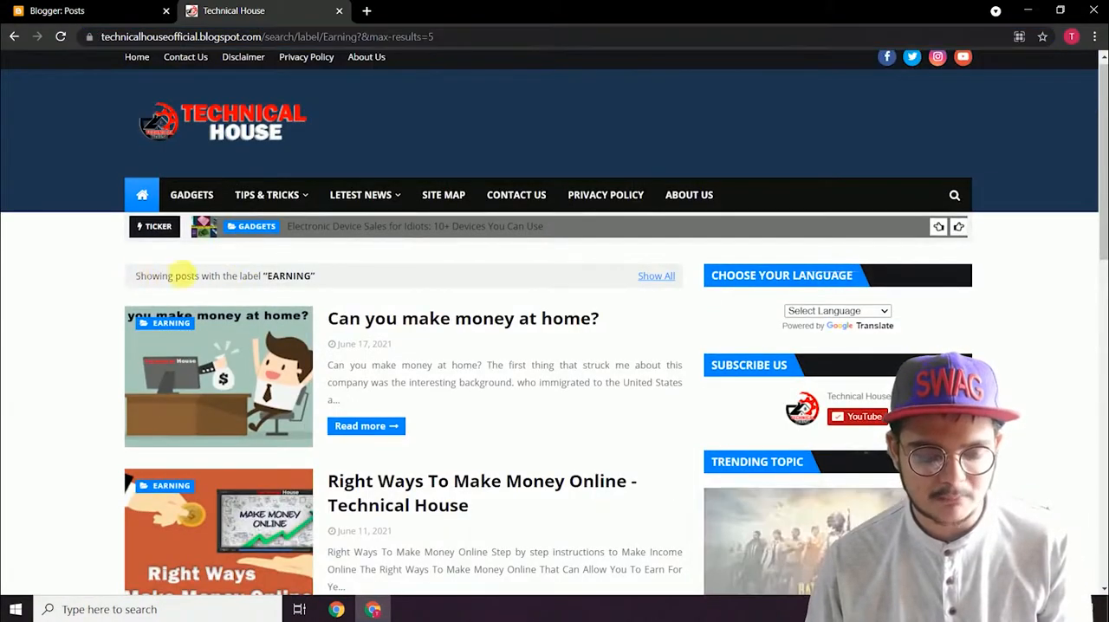
click(332, 279)
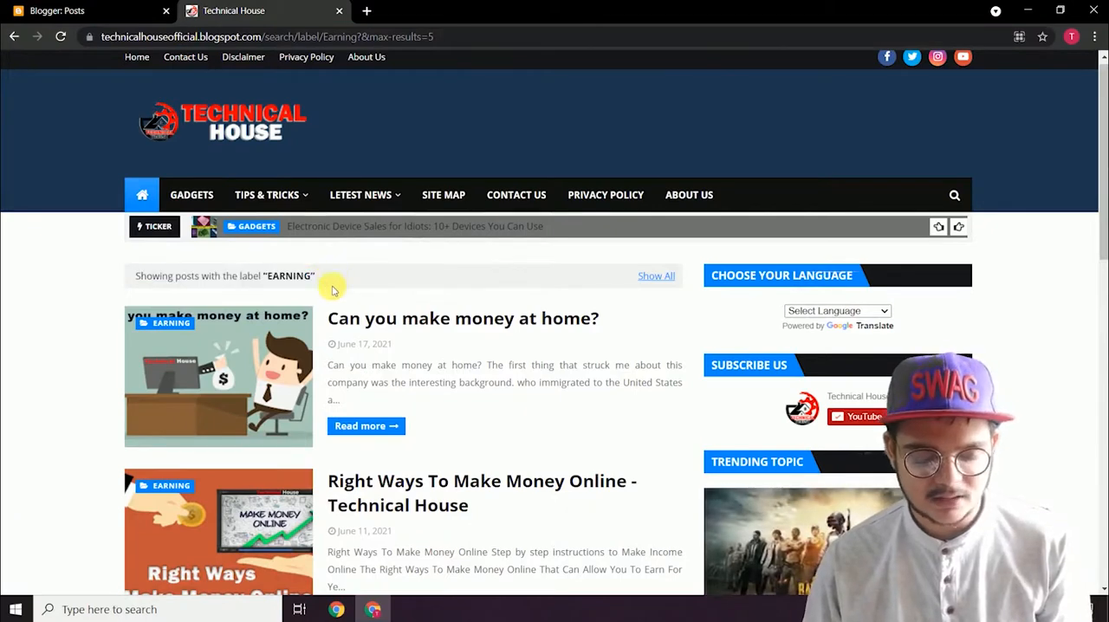
mouse_move(288, 201)
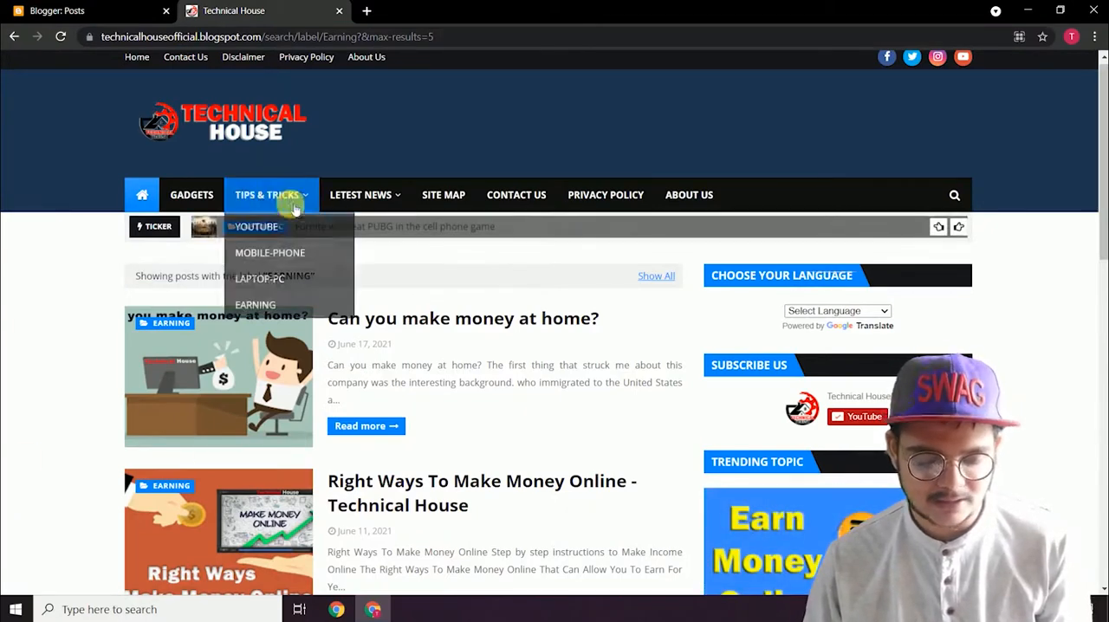
click(196, 202)
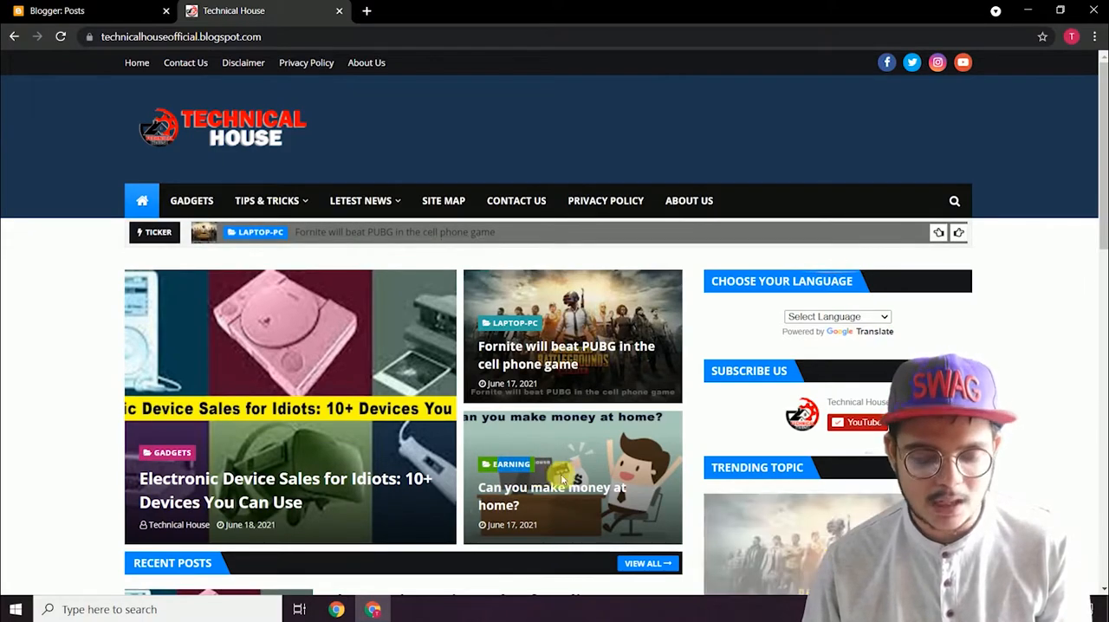
Step: Look through the recent posts, page numbers and Labels section on the blog's home page
scroll(433, 373, down, 9)
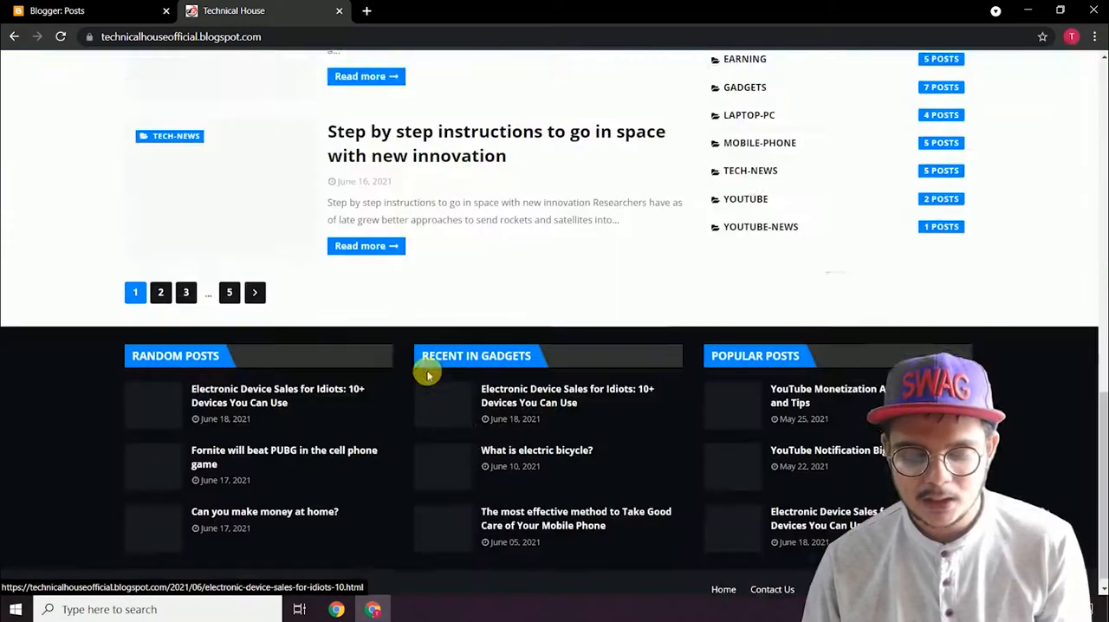
scroll(641, 407, up, 3)
scroll(685, 427, down, 2)
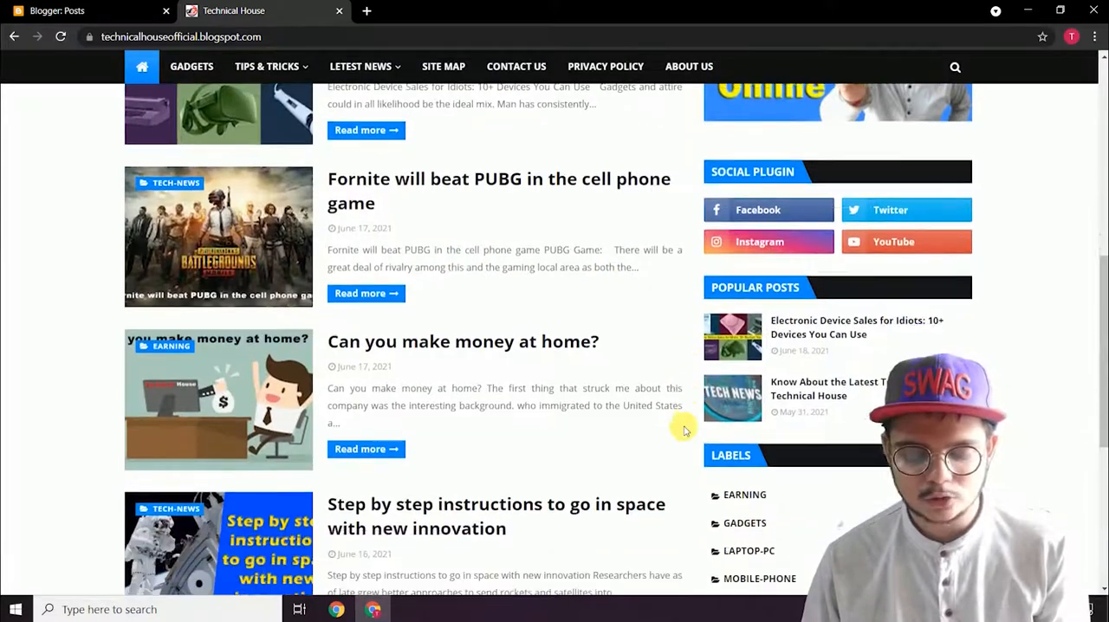
scroll(702, 423, down, 1)
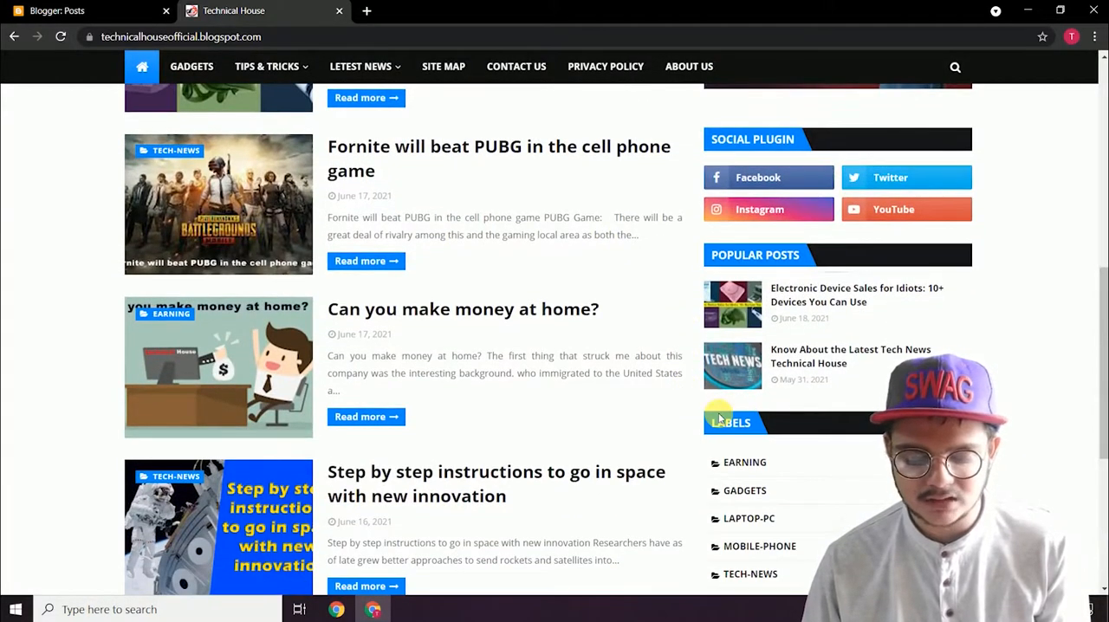
scroll(719, 419, down, 1)
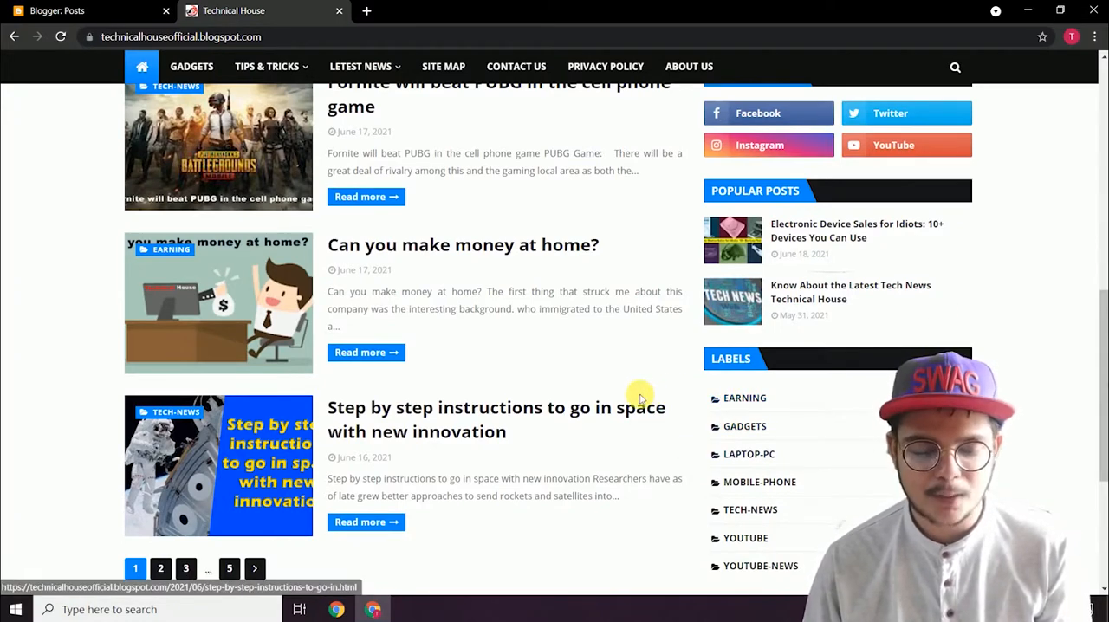
scroll(450, 299, up, 10)
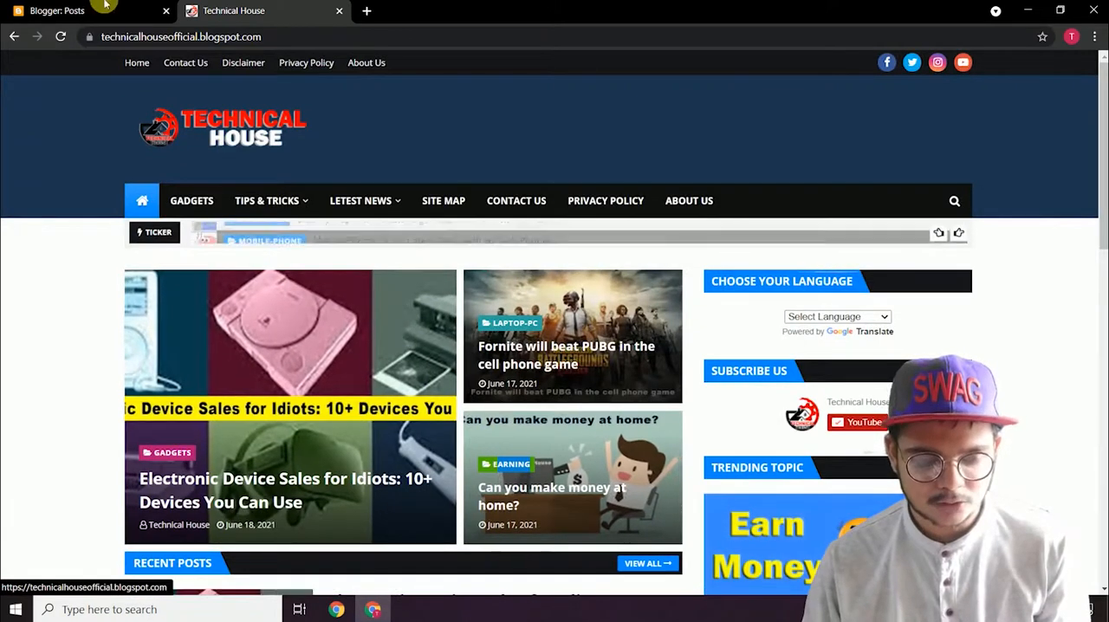
Step: Switch to Blogger's posts list and open "Electronic Device Sales for Idiots: 10+ Devices You Can Use" for editing
click(52, 9)
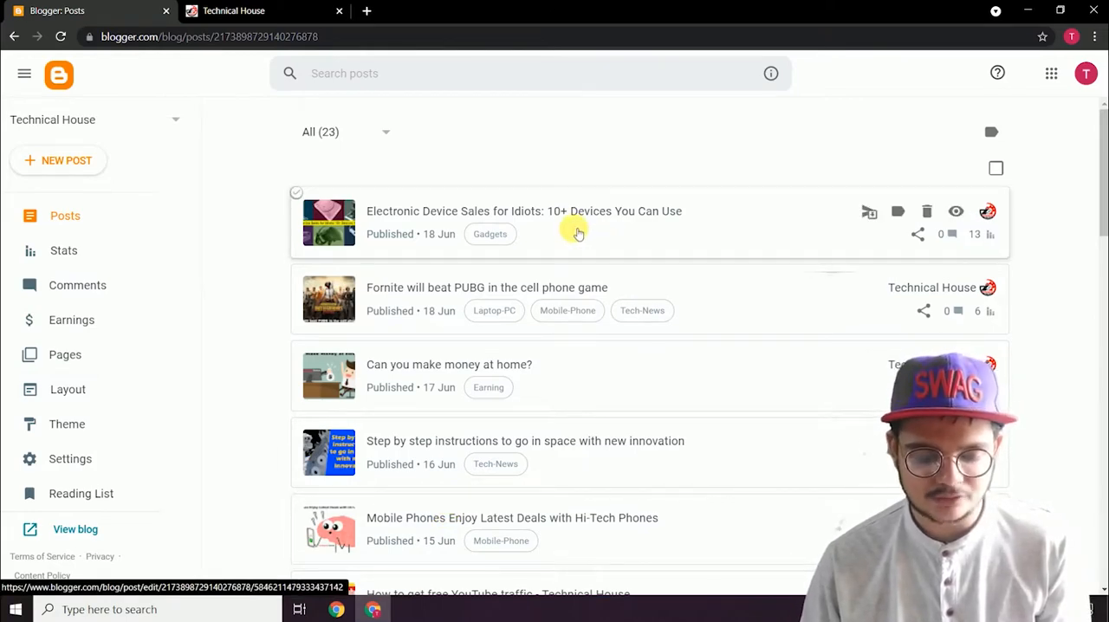
click(265, 10)
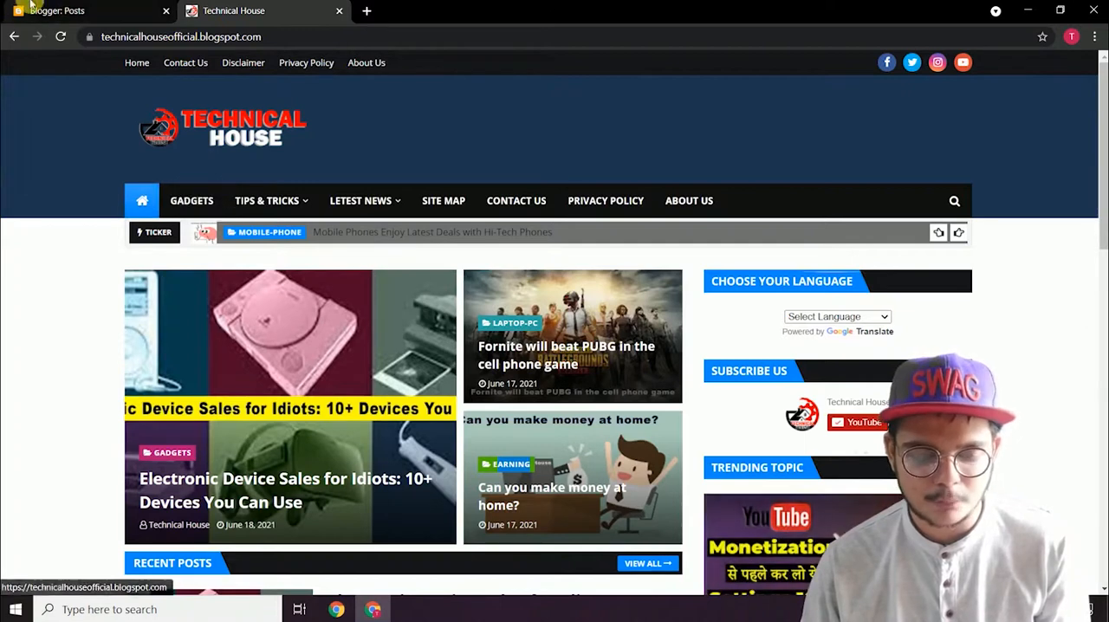
click(73, 10)
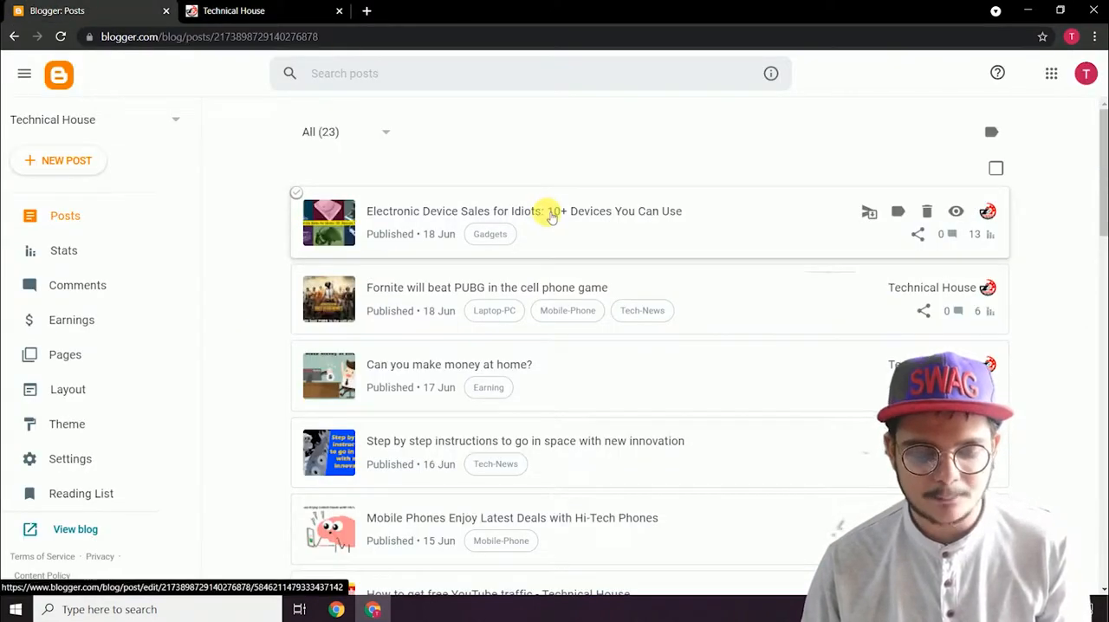
click(525, 211)
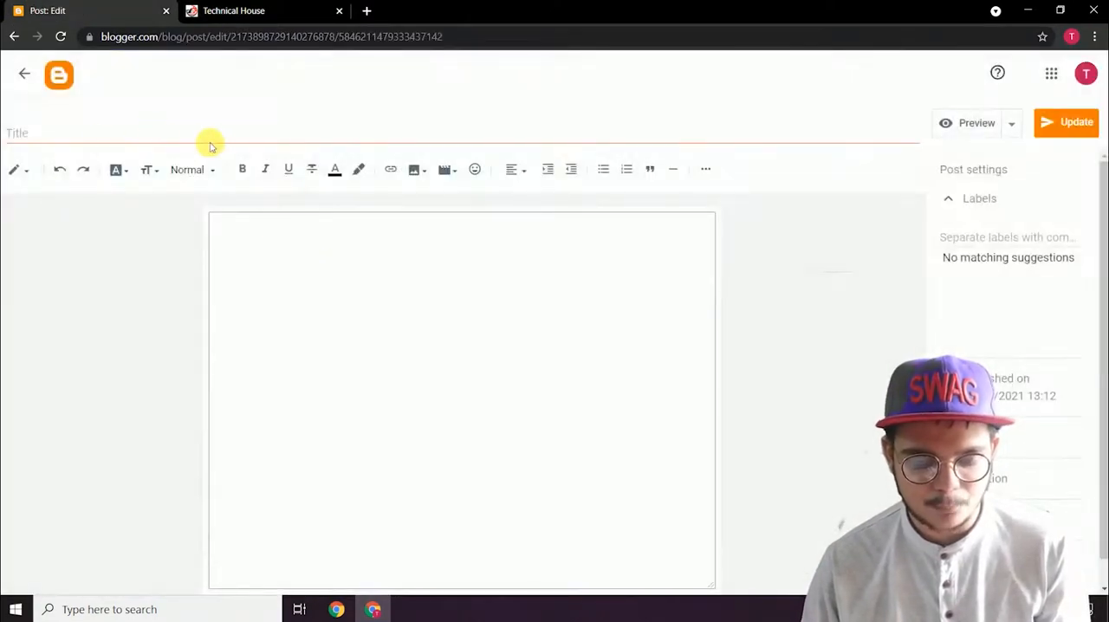
Step: Review the post's title, content and label, and compare the label with the live blog's menu categories
scroll(338, 294, down, 10)
scroll(332, 269, up, 15)
drag(313, 134, 98, 133)
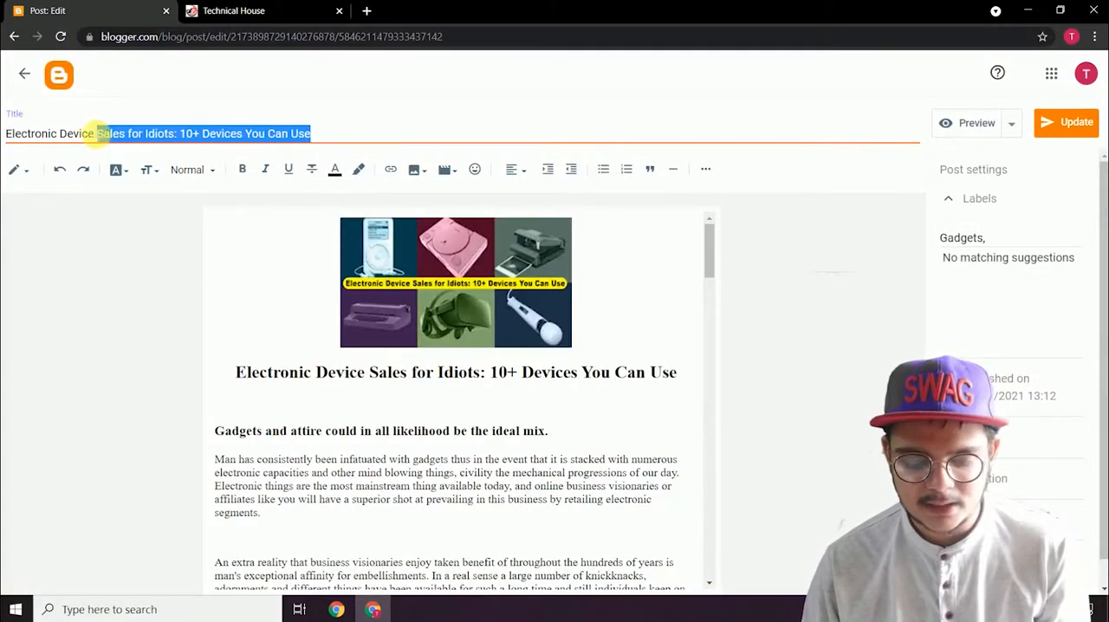
click(454, 402)
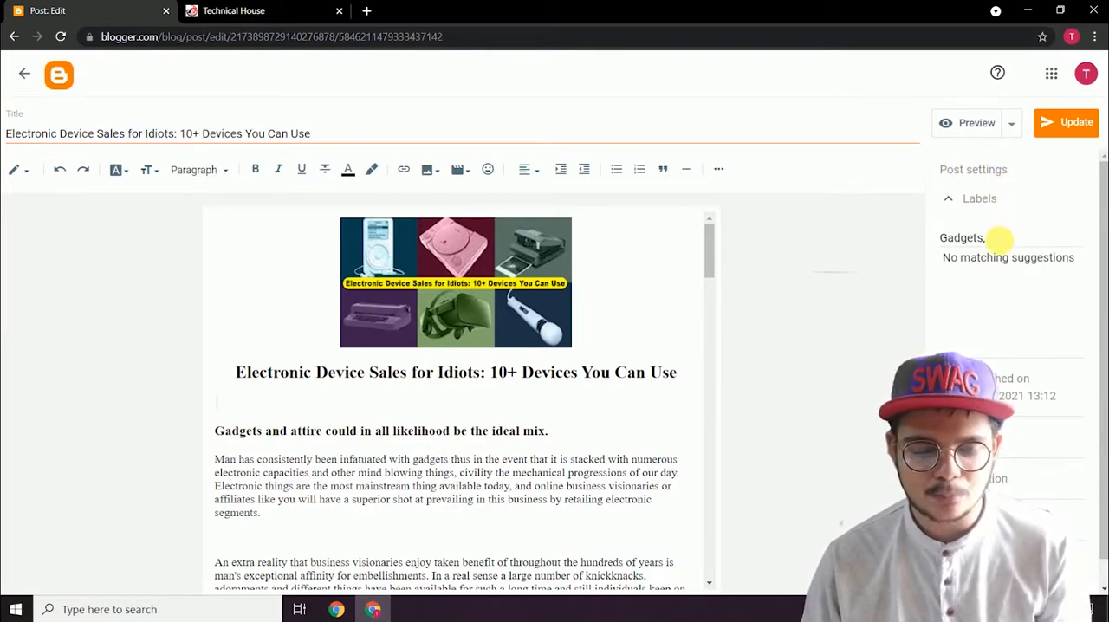
click(245, 7)
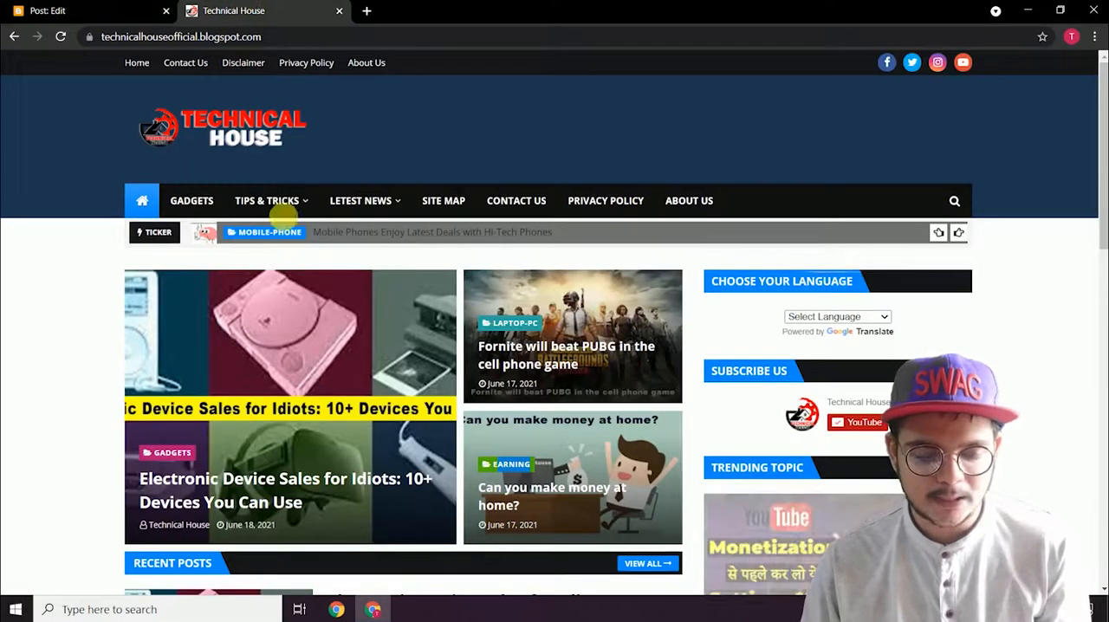
click(5, 6)
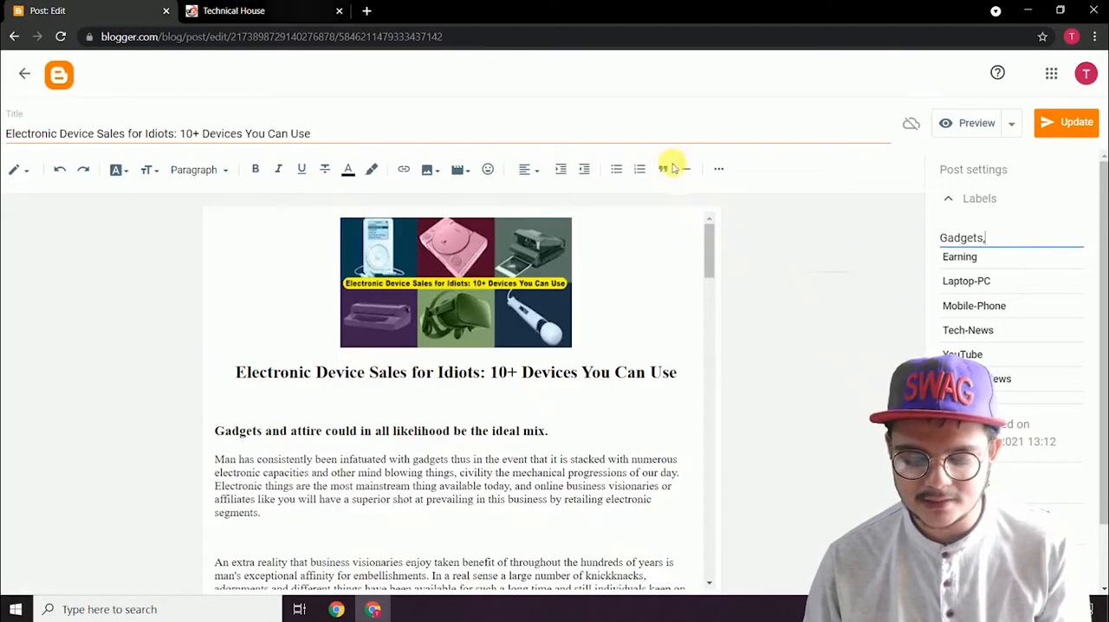
Step: Try adding Earning as a second label beside Gadgets, remove it again, and check the live blog's categories
click(982, 253)
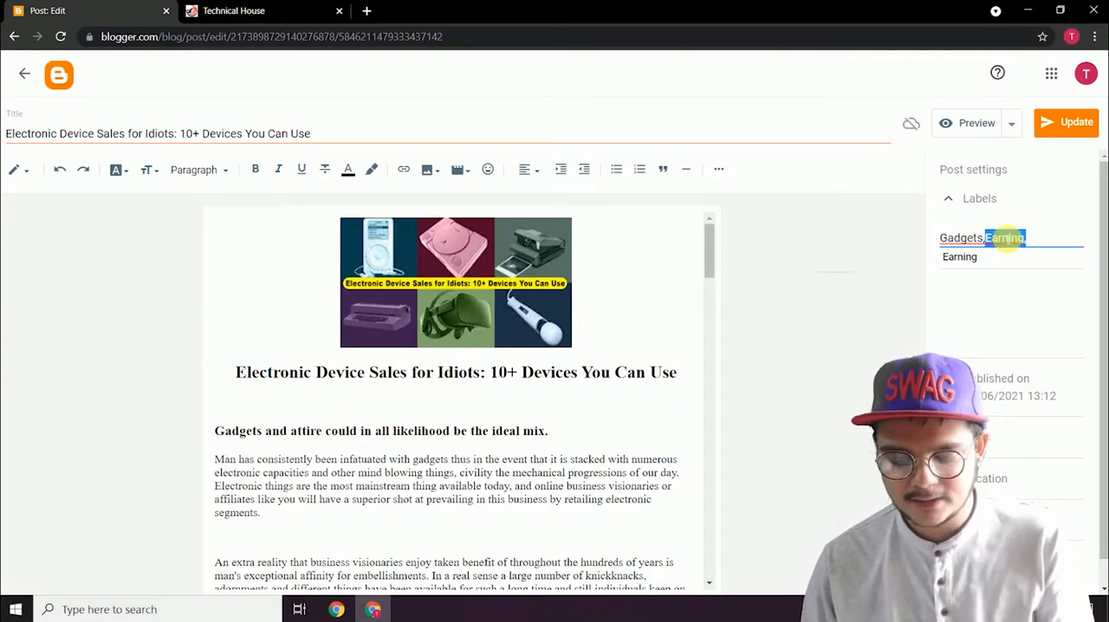
key(BackSpace)
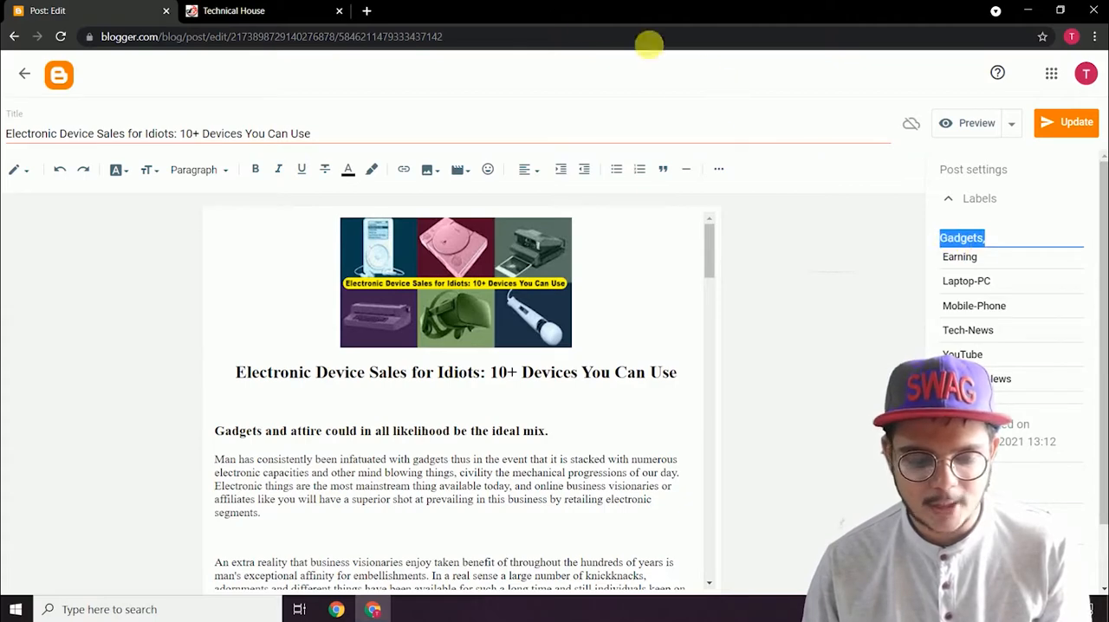
click(260, 10)
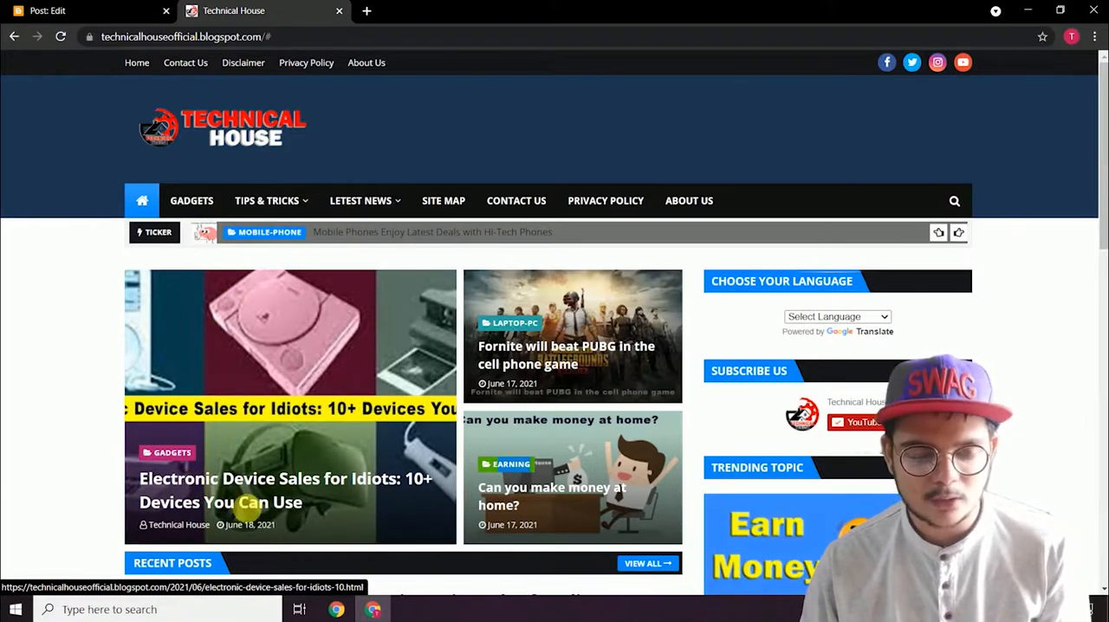
click(74, 10)
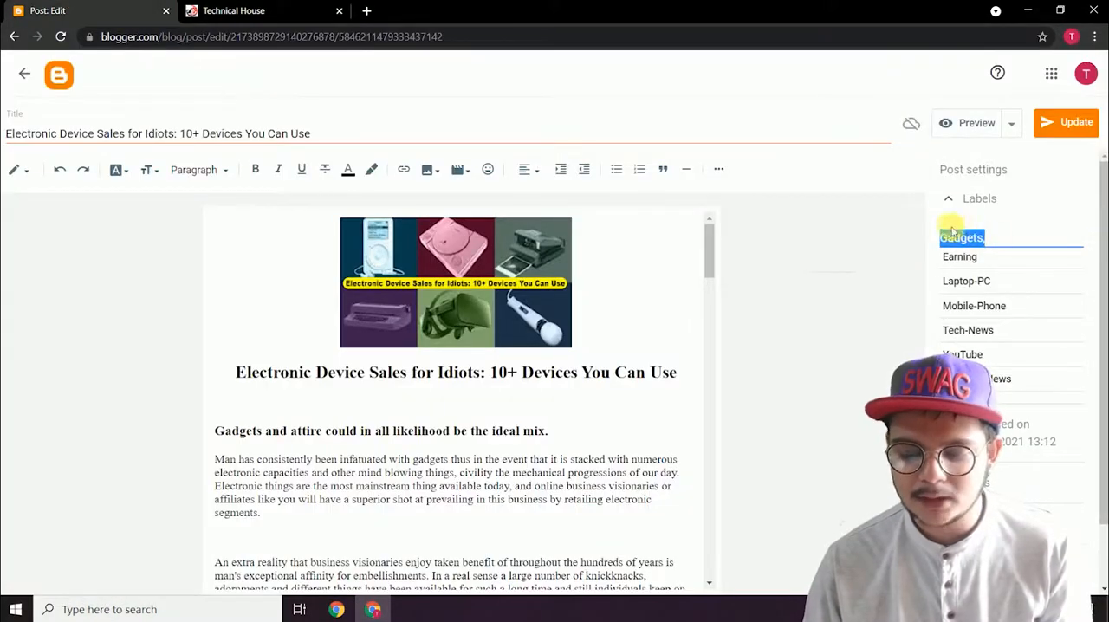
Step: Update the post with the Gadgets label and reload the live blog
click(1079, 122)
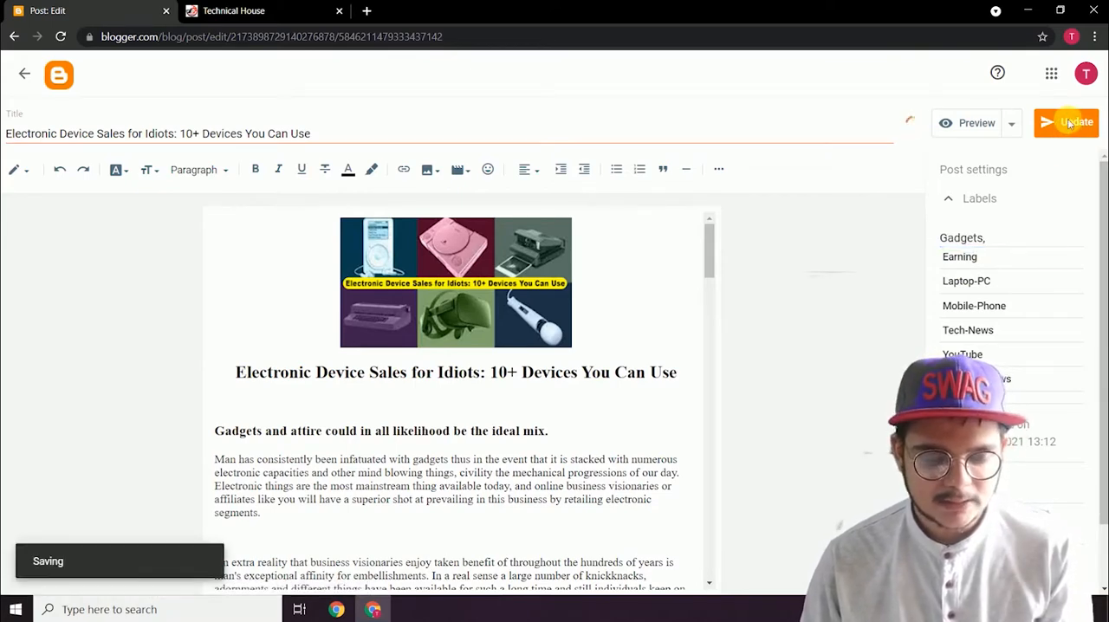
click(25, 74)
click(251, 10)
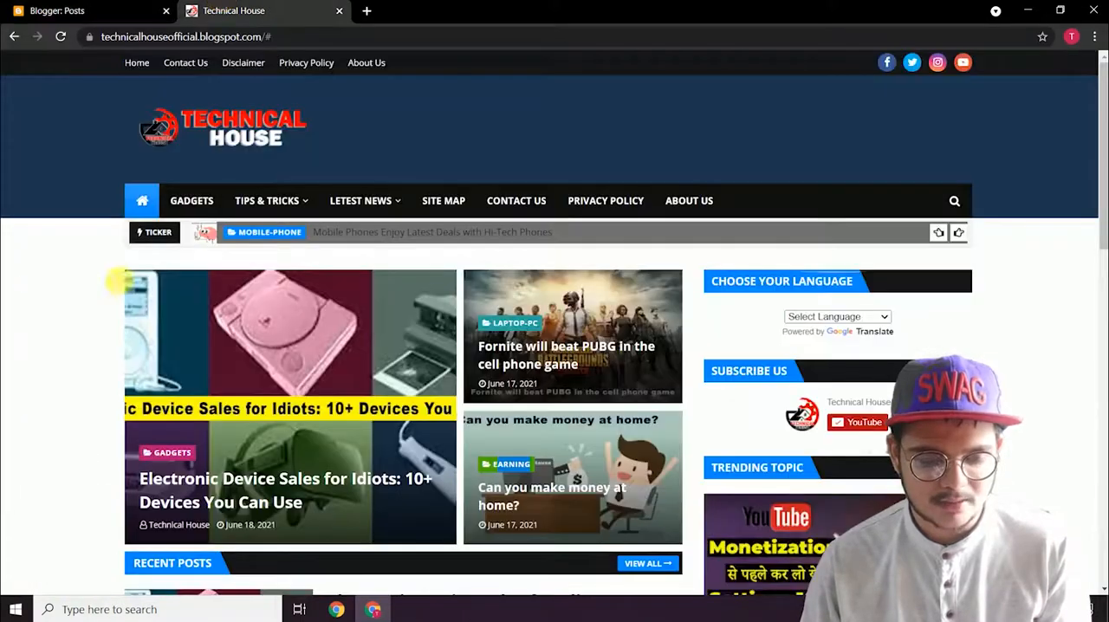
click(61, 37)
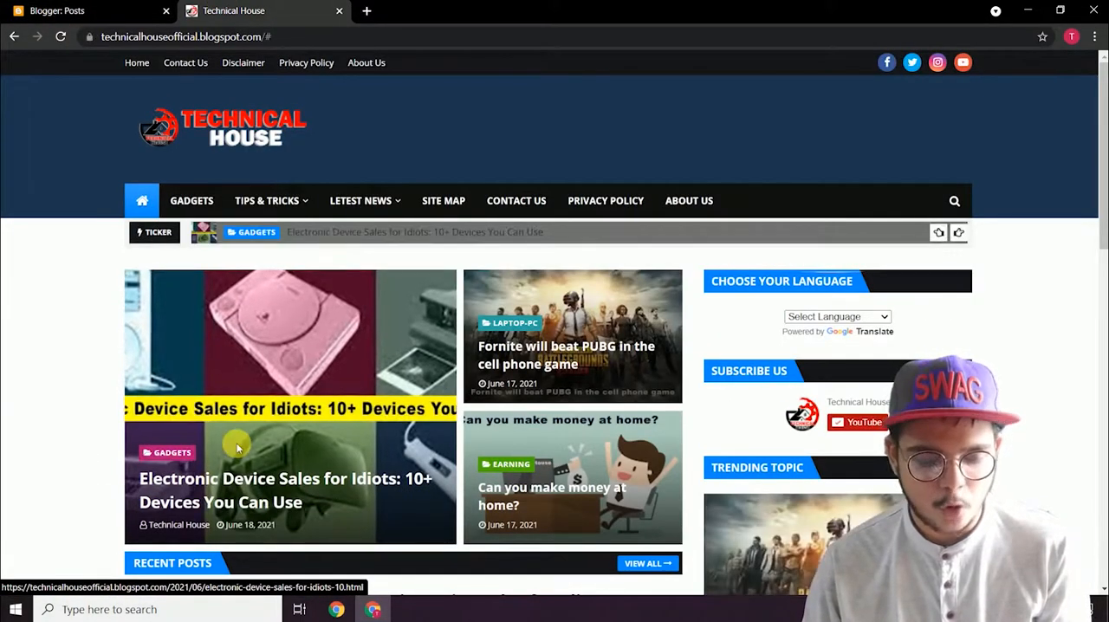
Step: Open the "Electronic Device Sales for Idiots" post on the live blog and examine the Tags line below the article
scroll(171, 328, down, 2)
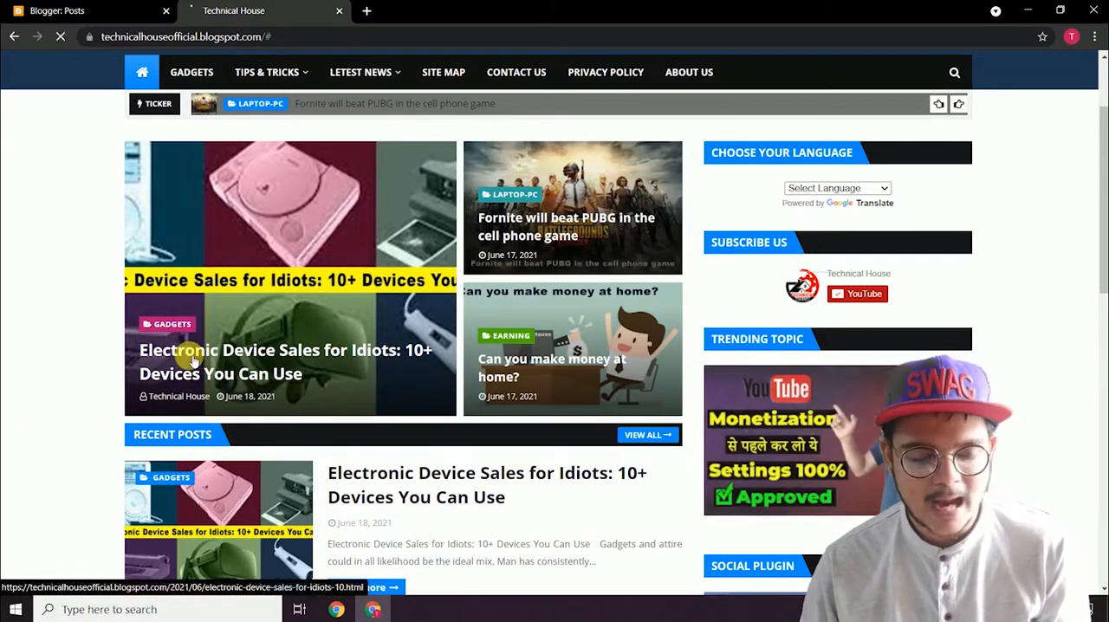
click(171, 254)
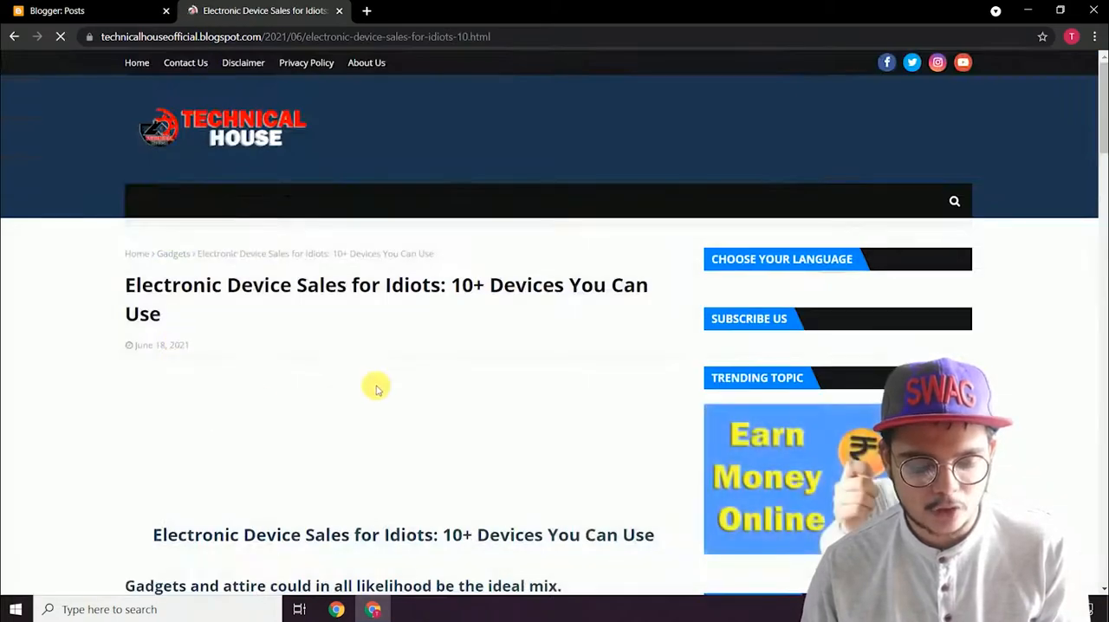
scroll(376, 385, down, 10)
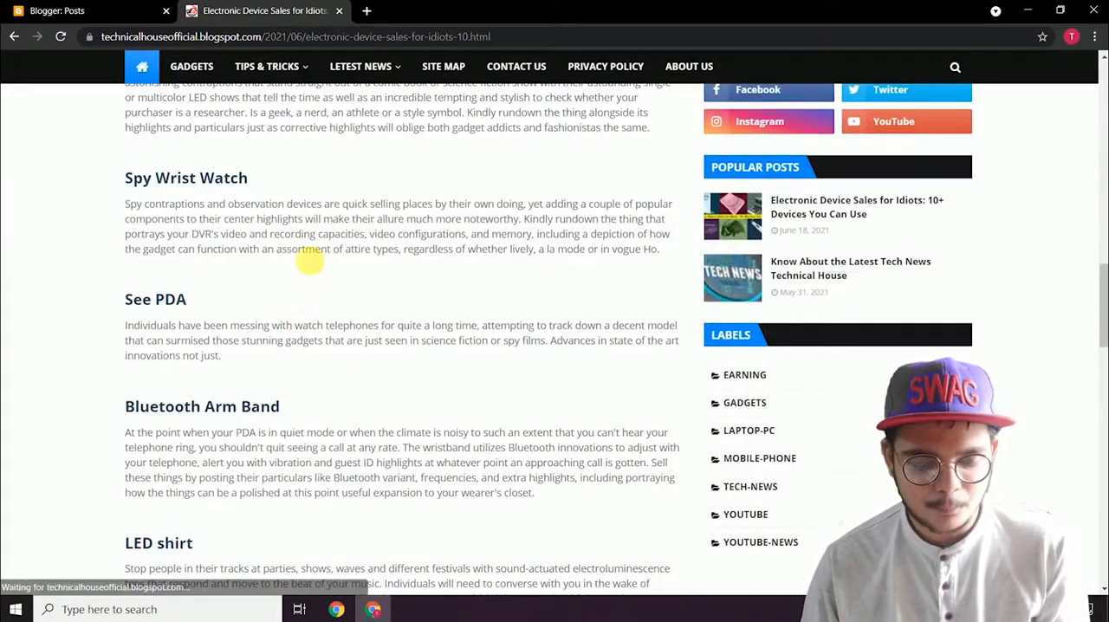
scroll(312, 251, up, 14)
scroll(476, 309, down, 15)
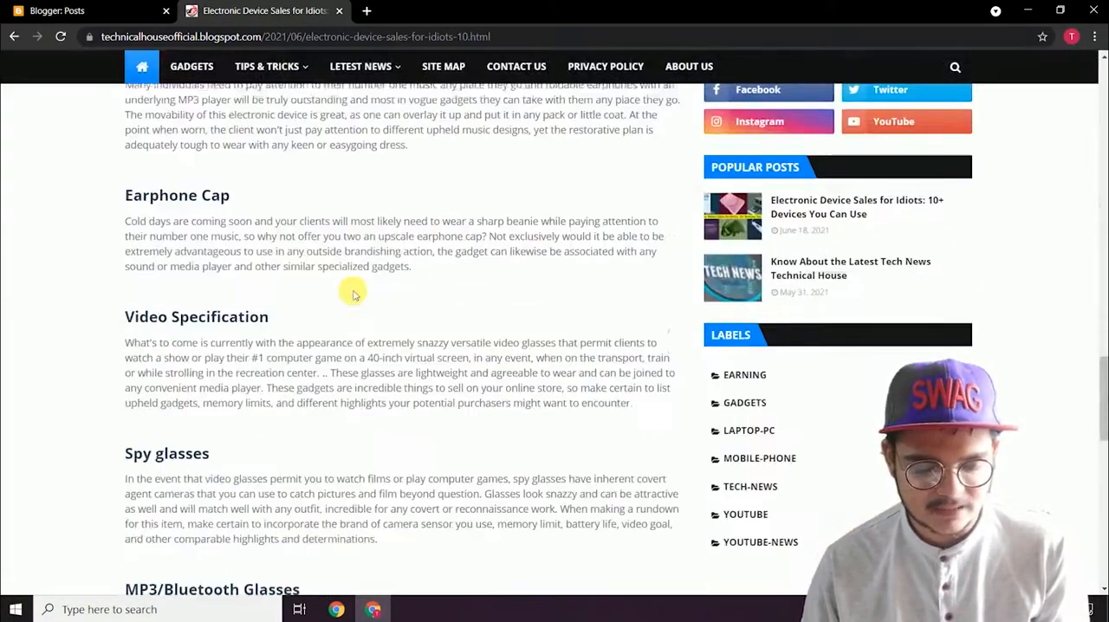
scroll(332, 291, down, 2)
scroll(174, 321, up, 3)
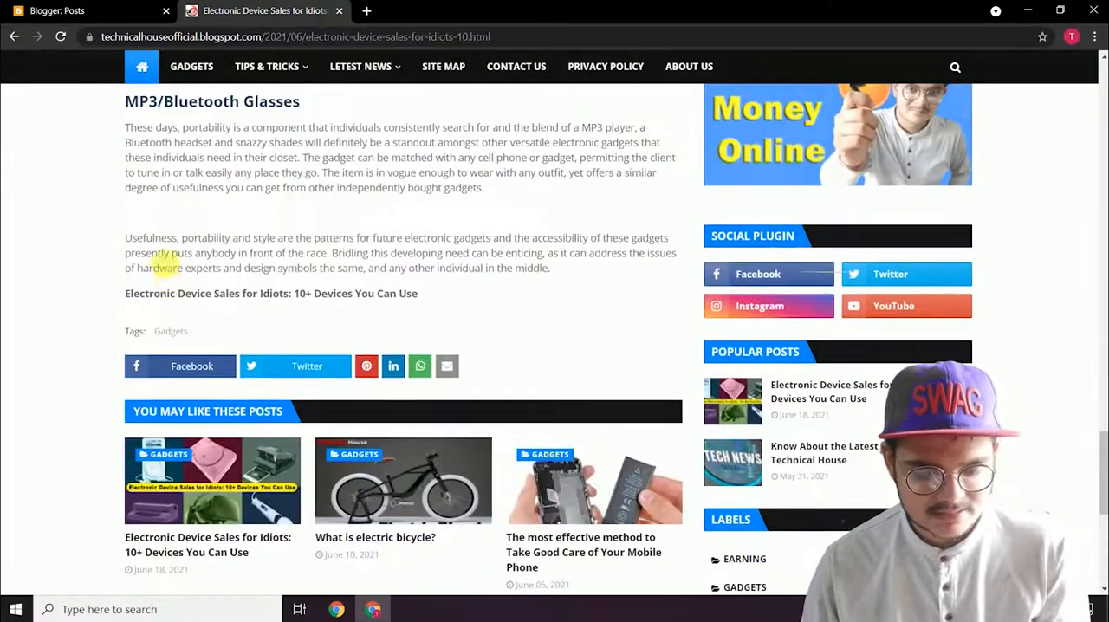
drag(125, 338, 218, 337)
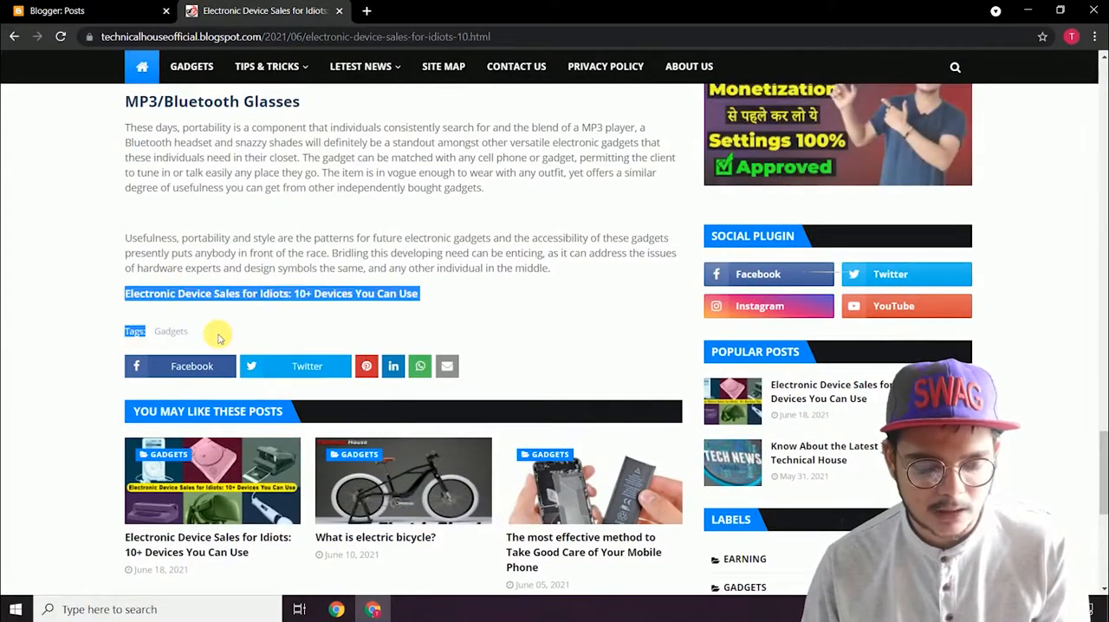
click(206, 338)
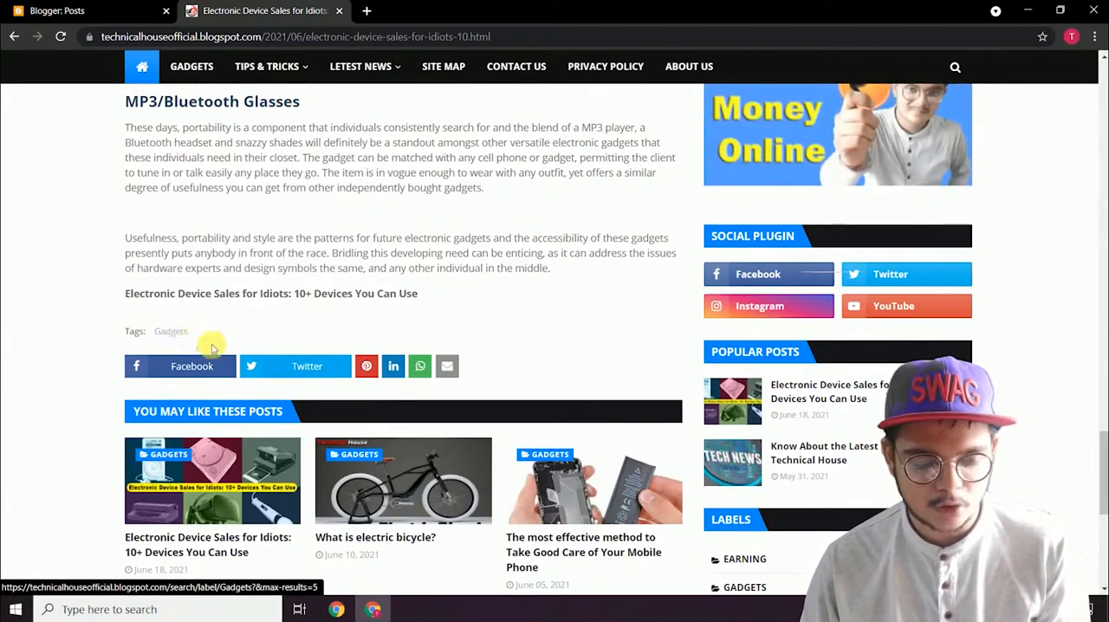
Step: Open the post listing for the Gadgets tag and examine the label name in the page address and heading
click(183, 340)
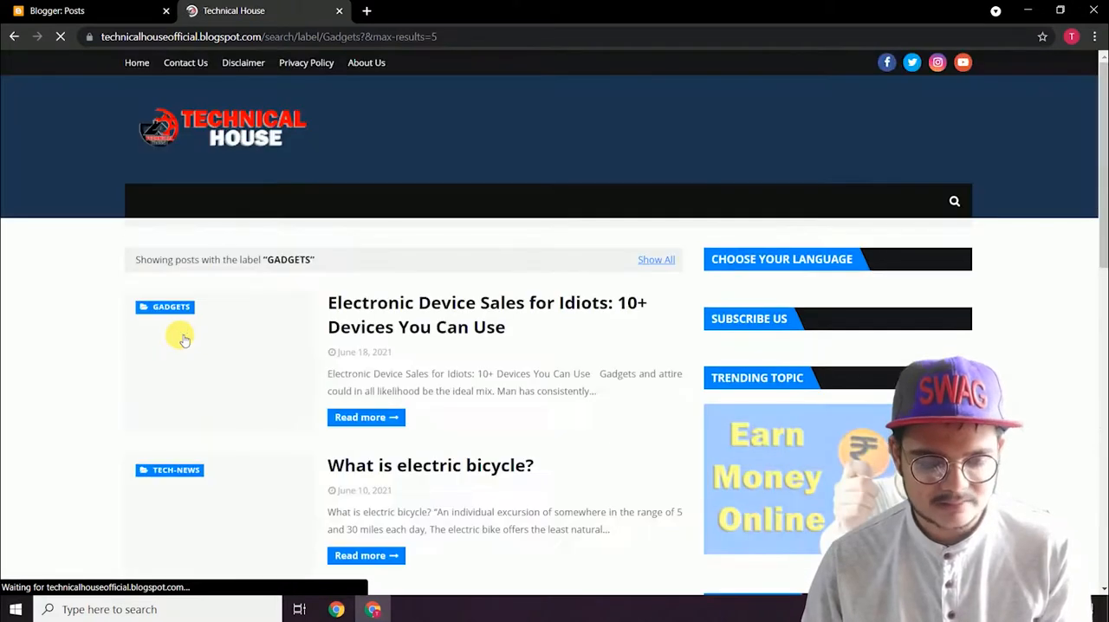
drag(297, 36, 442, 54)
double_click(378, 39)
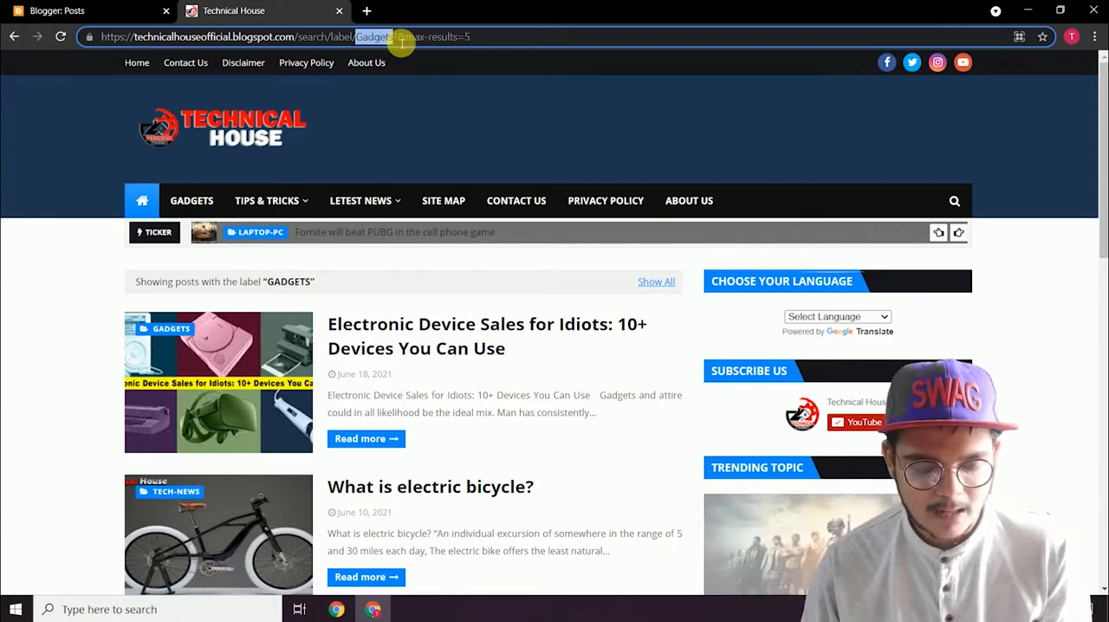
click(274, 286)
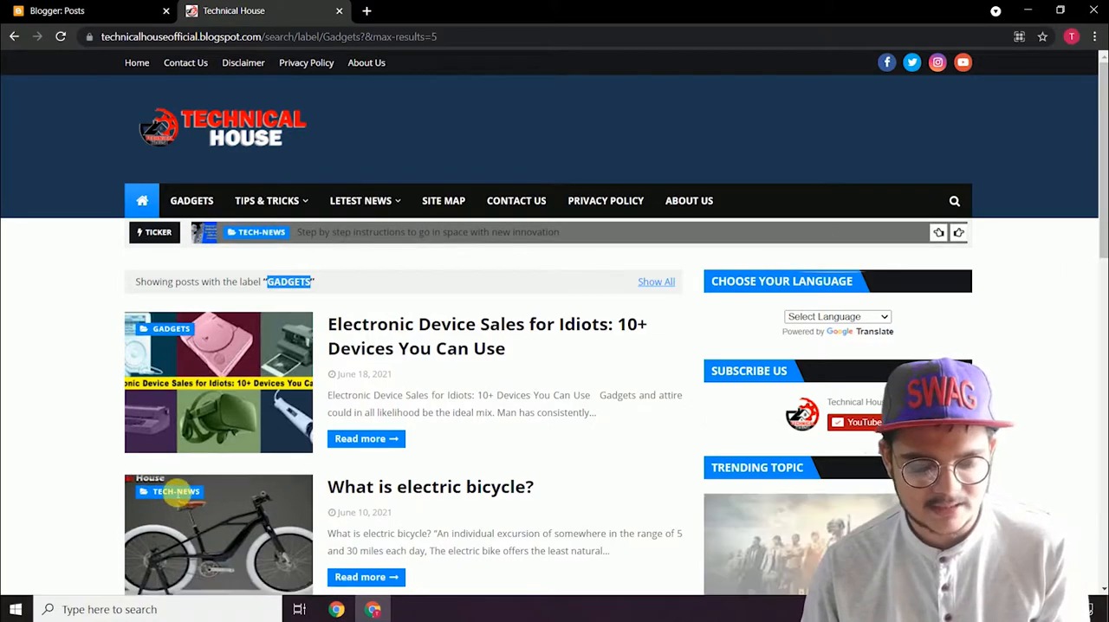
Step: Look over the posts under the Gadgets label and copy the label page's full address
scroll(171, 195, down, 5)
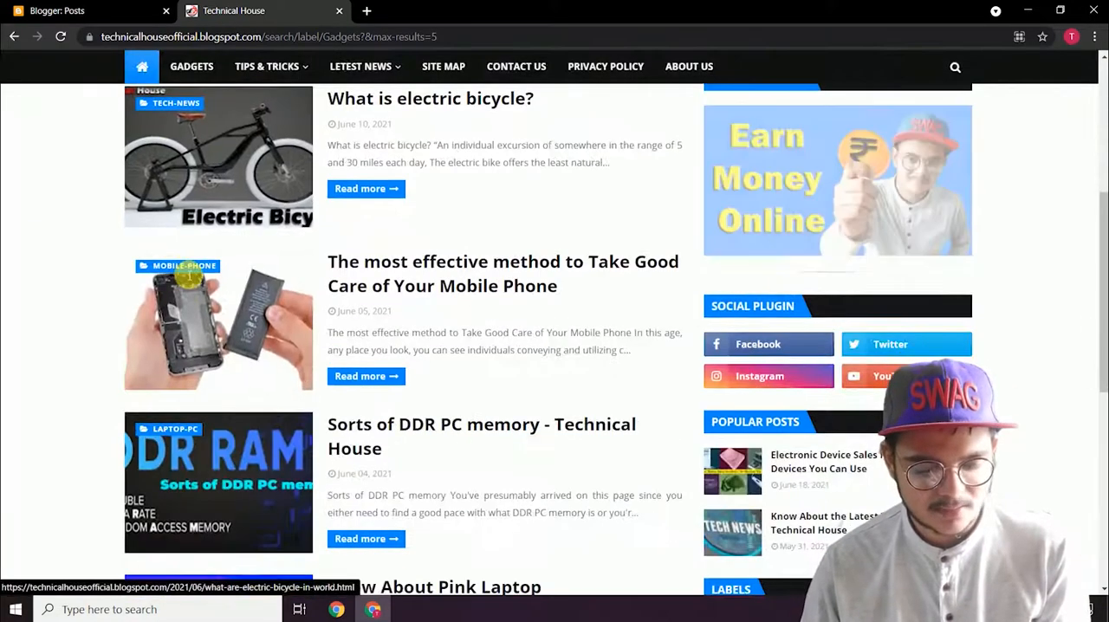
scroll(174, 195, down, 5)
scroll(208, 286, up, 10)
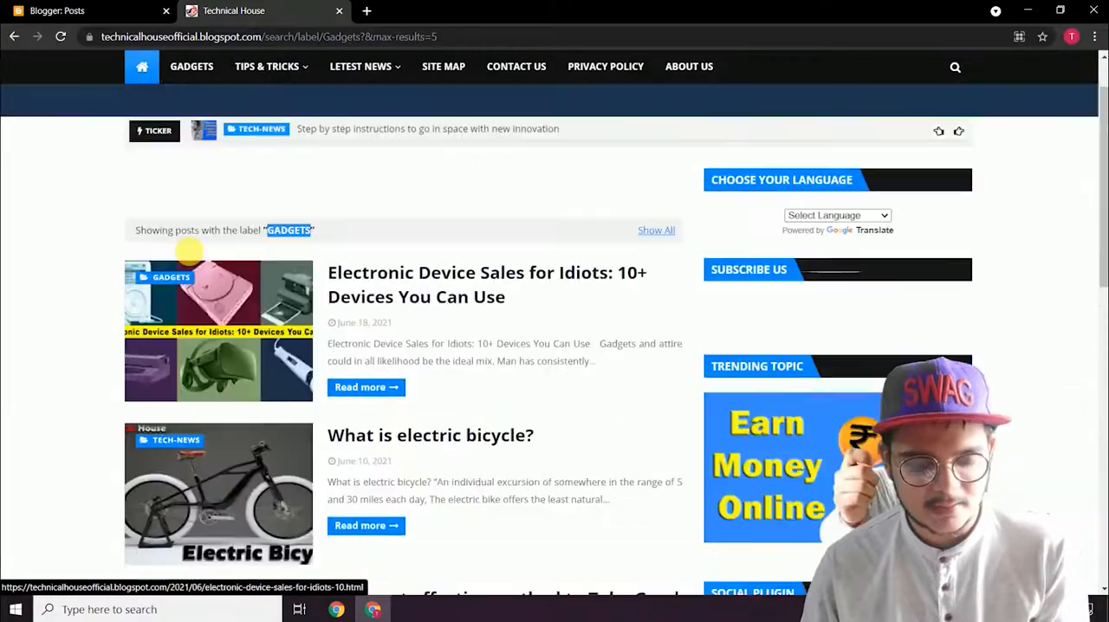
scroll(214, 372, down, 10)
scroll(214, 381, up, 10)
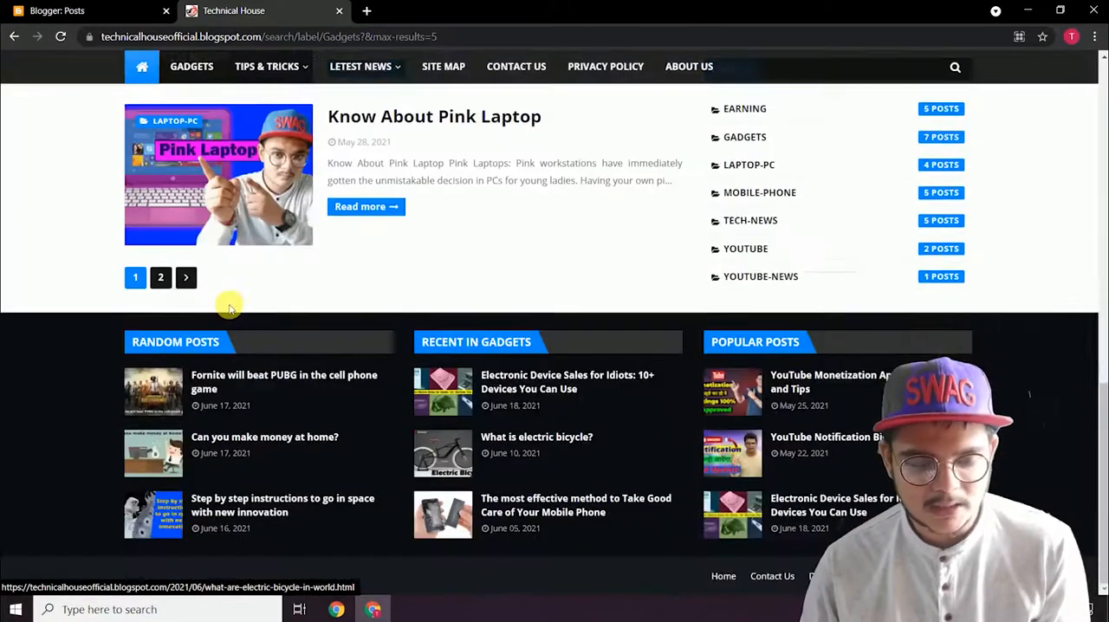
click(466, 37)
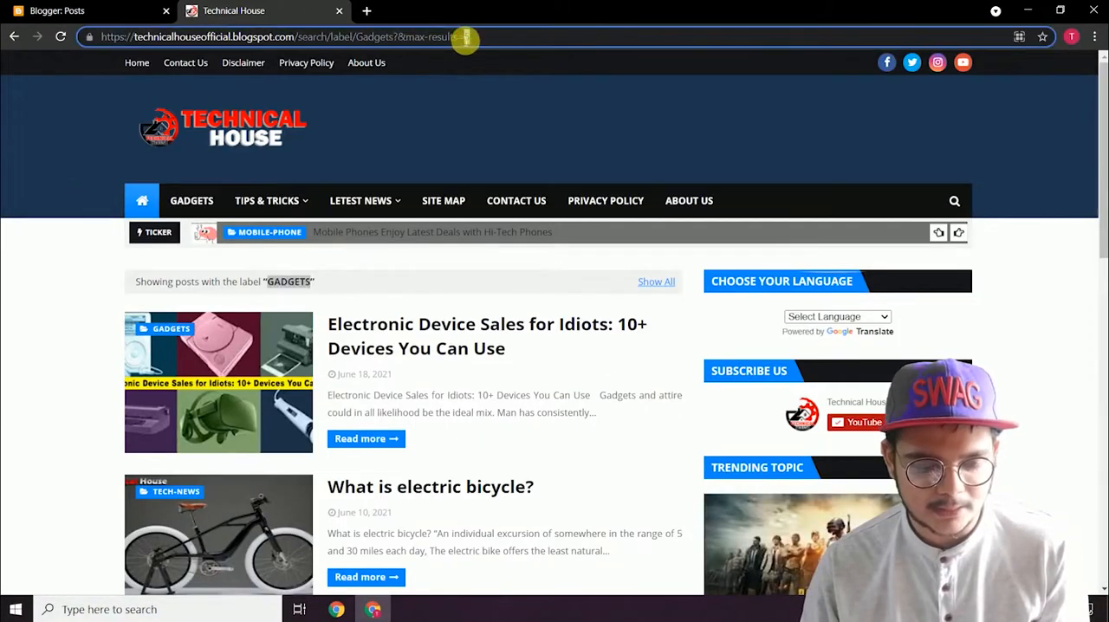
drag(392, 42, 93, 30)
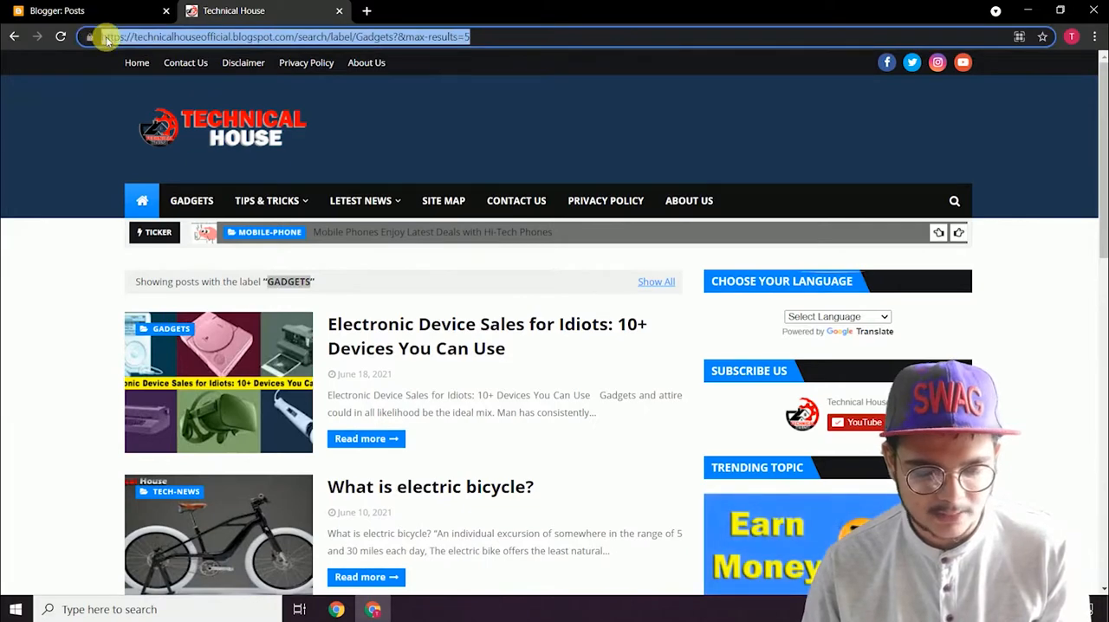
right_click(106, 38)
click(143, 116)
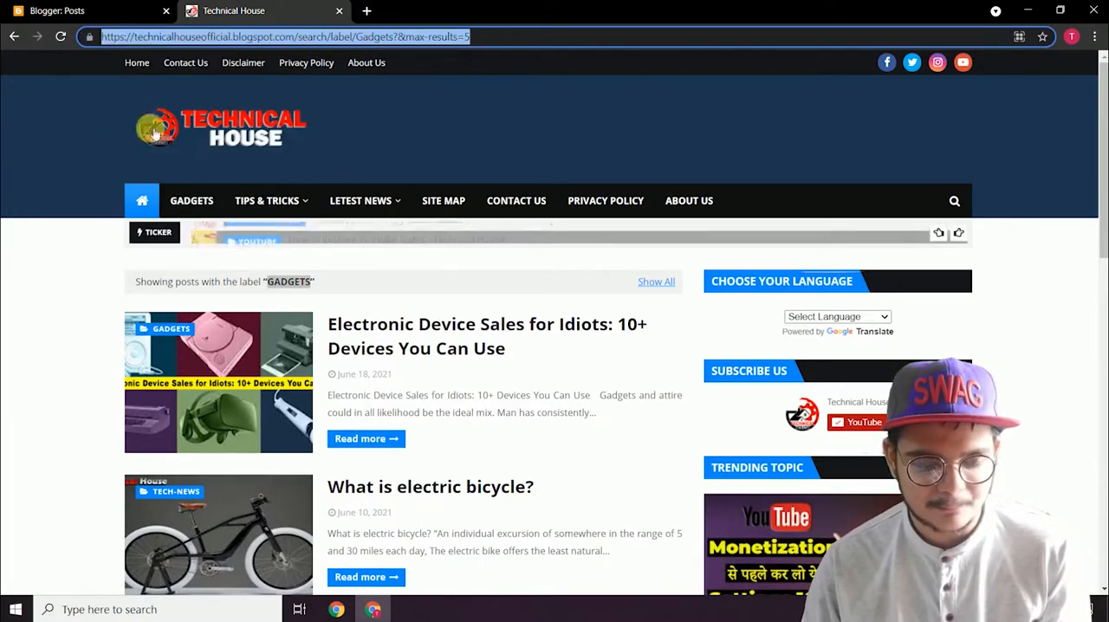
Step: Switch to Blogger, open the blog's layout, and open the Main Menu link list for editing, checking it against the live blog's menu
click(116, 9)
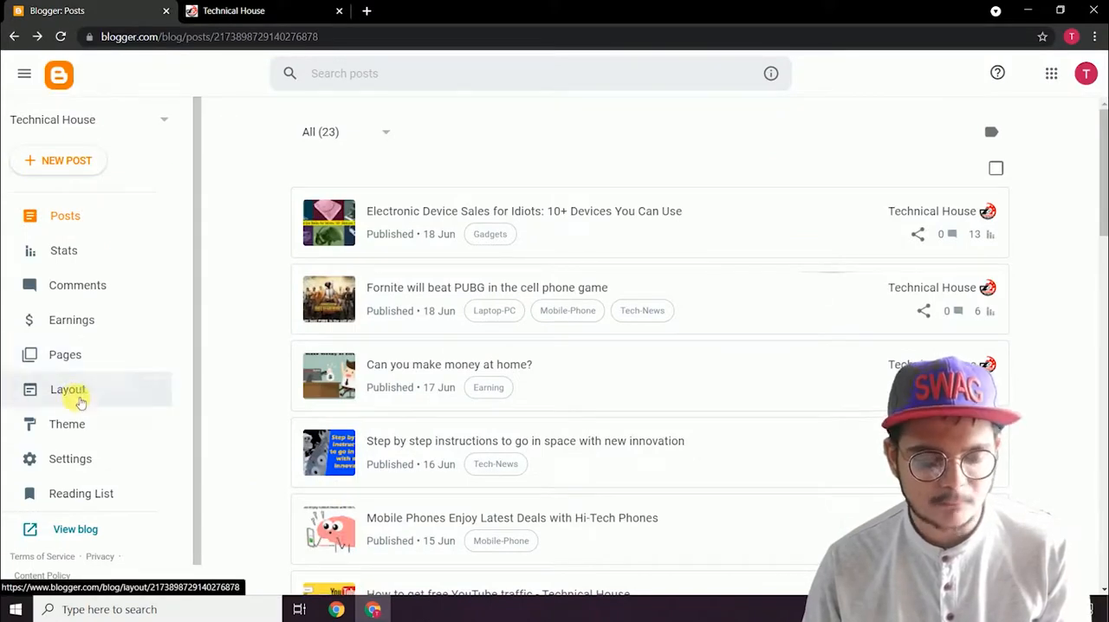
click(62, 395)
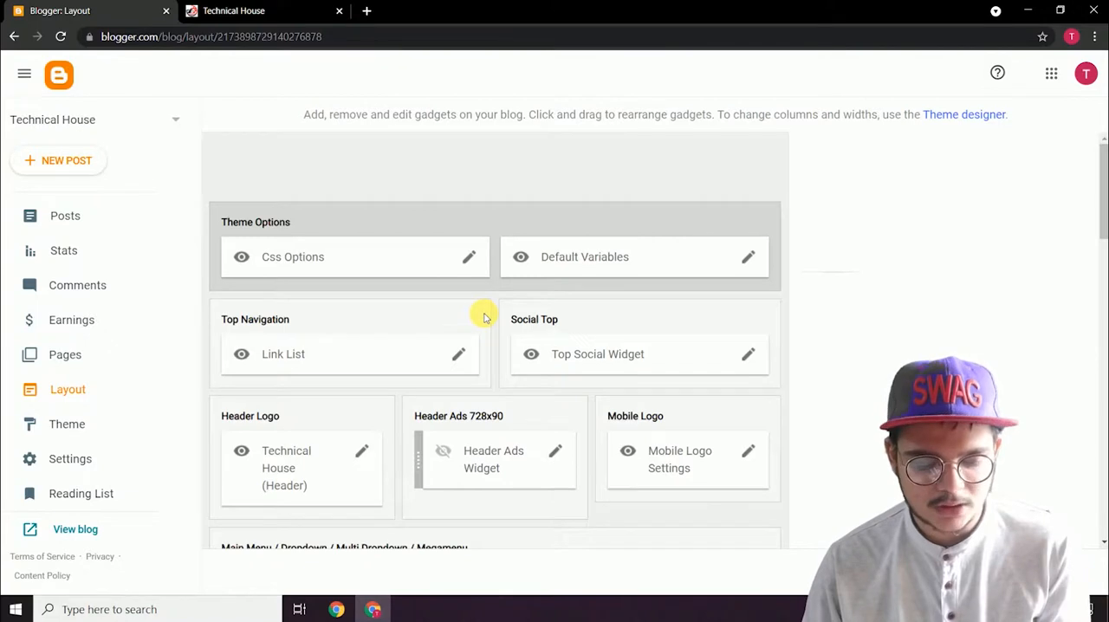
scroll(483, 314, down, 4)
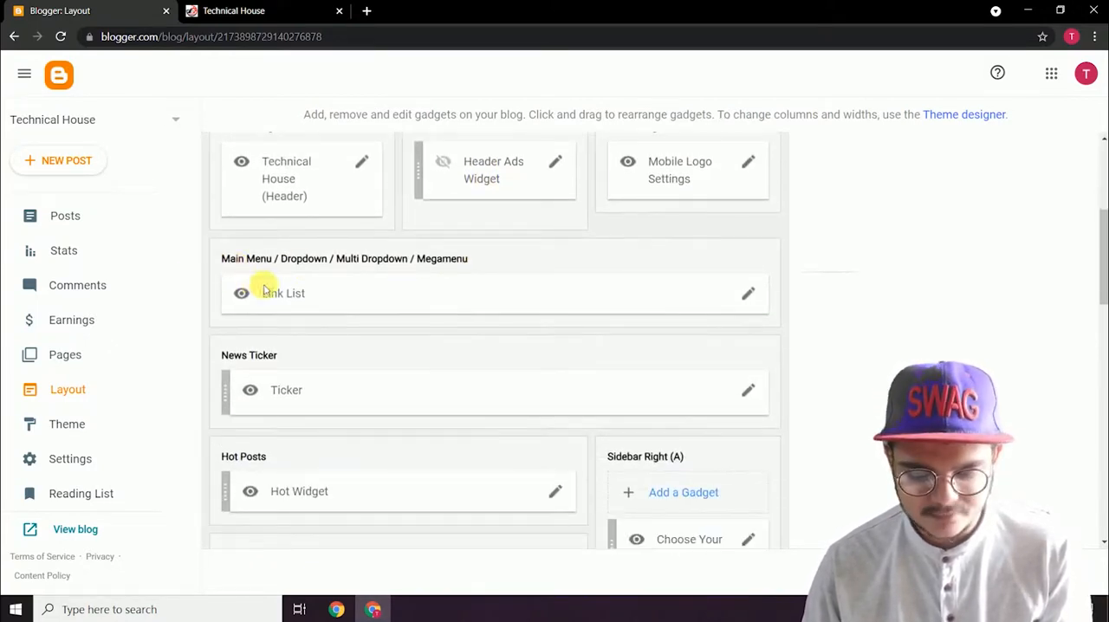
click(748, 293)
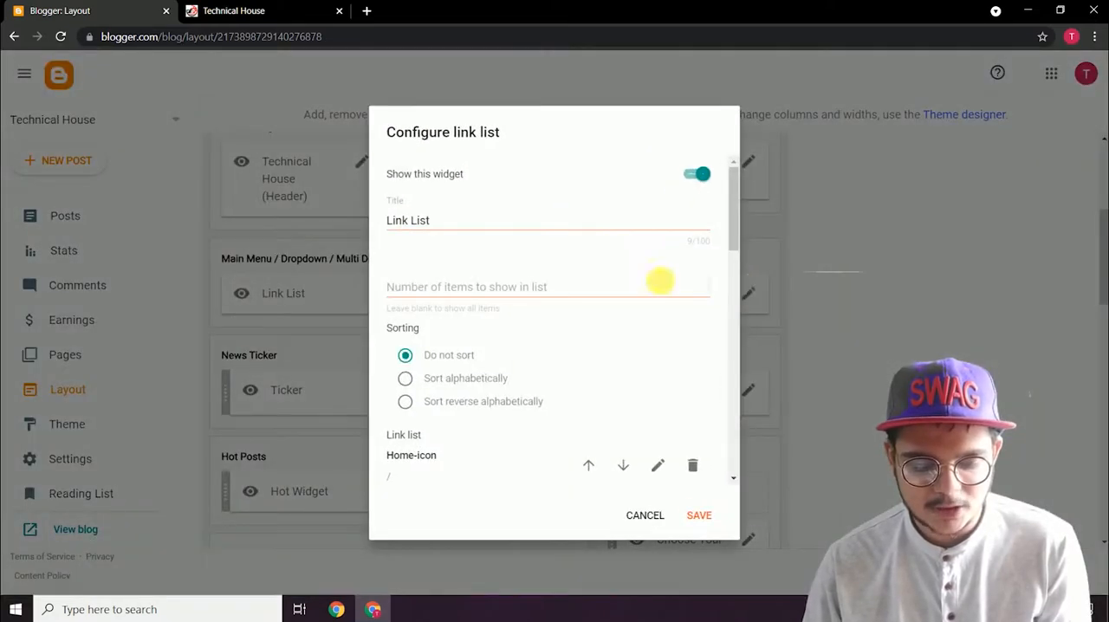
scroll(477, 346, down, 10)
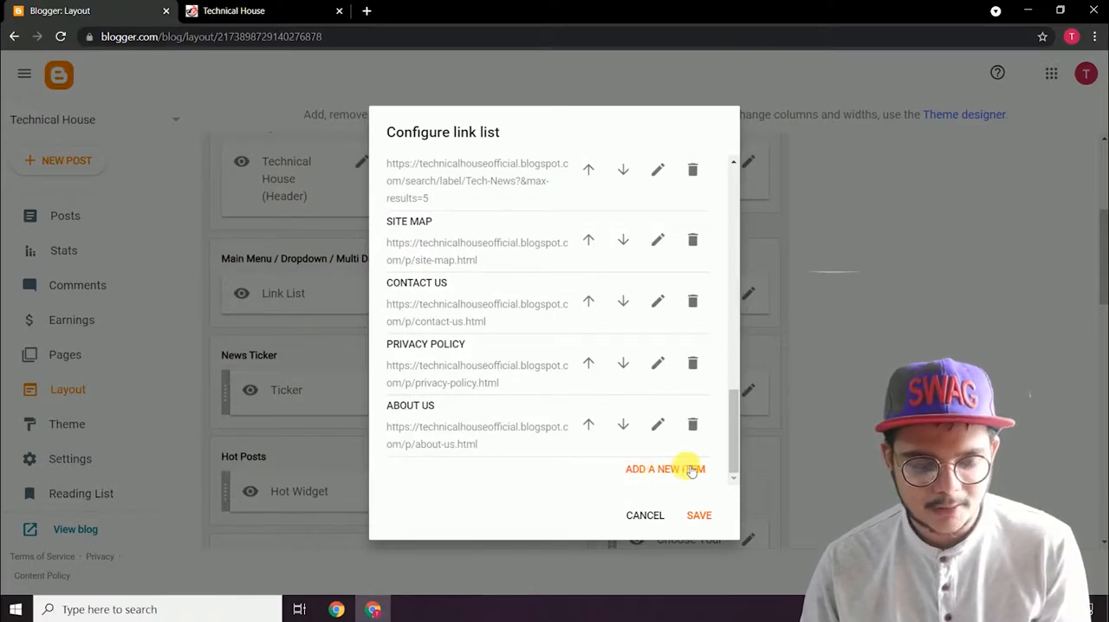
click(251, 9)
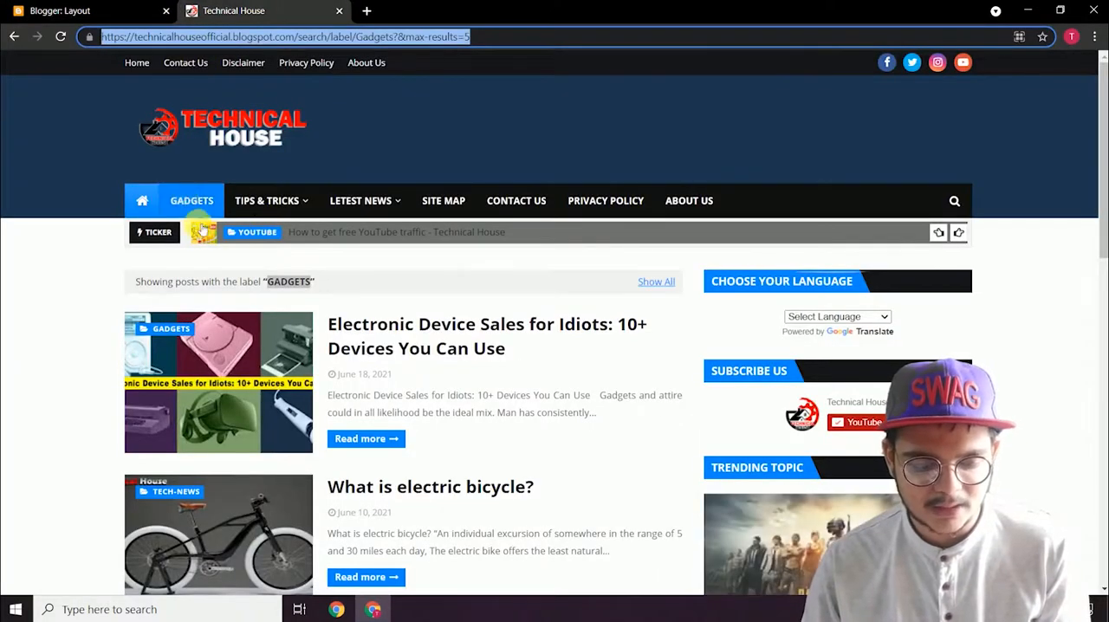
click(45, 7)
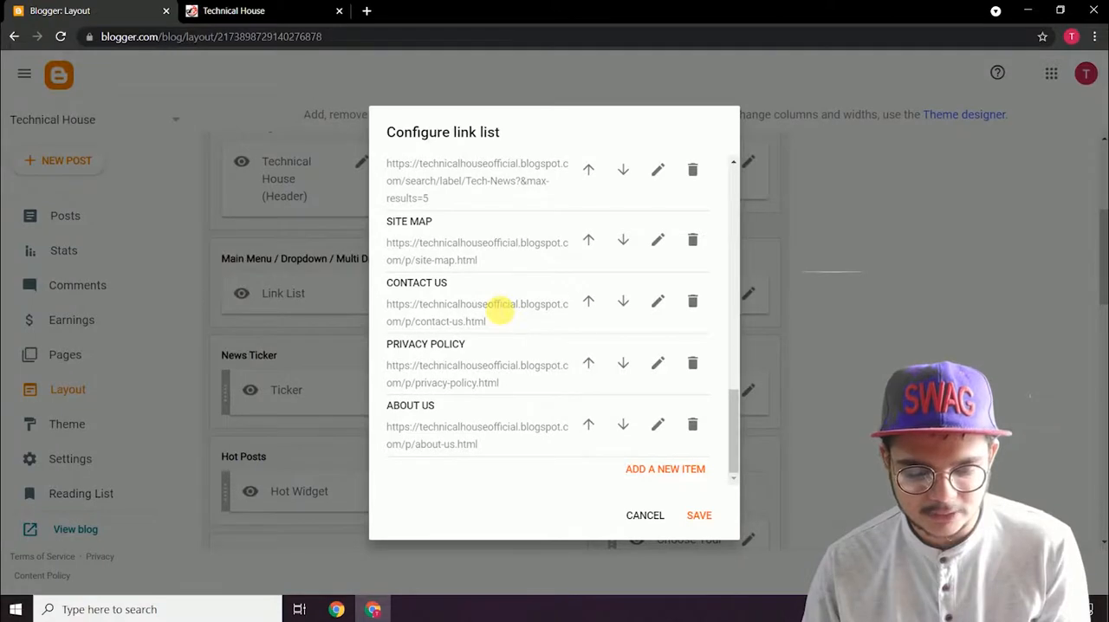
Step: Replace the GADGETS menu item's site URL with the copied Gadgets label address ending in /search/label/Gadgets?&max-results=5
scroll(501, 312, up, 8)
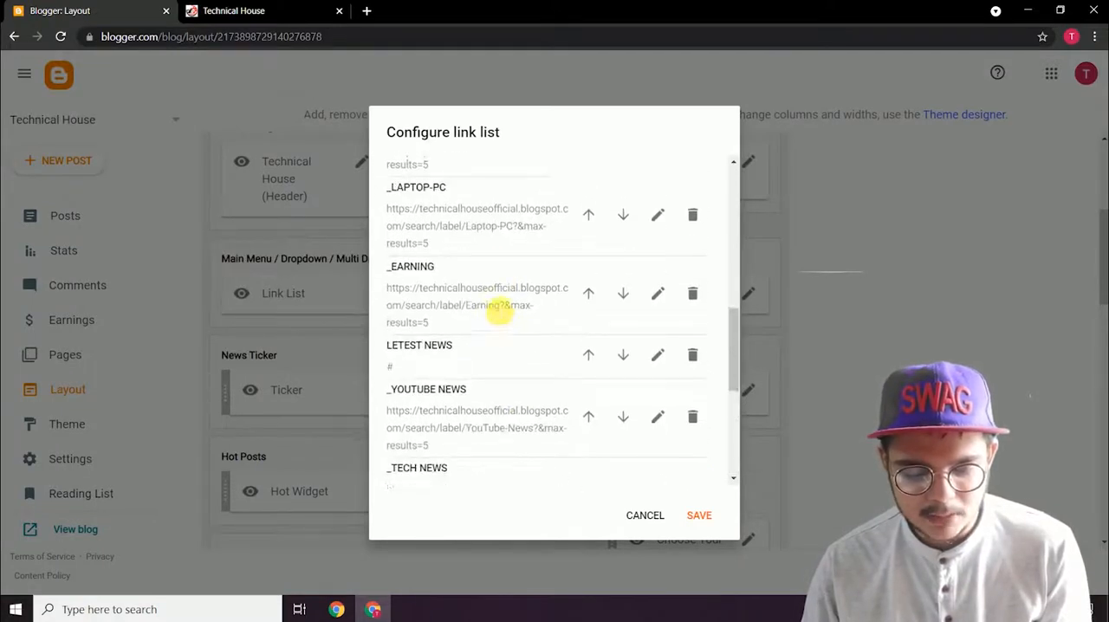
scroll(501, 312, up, 3)
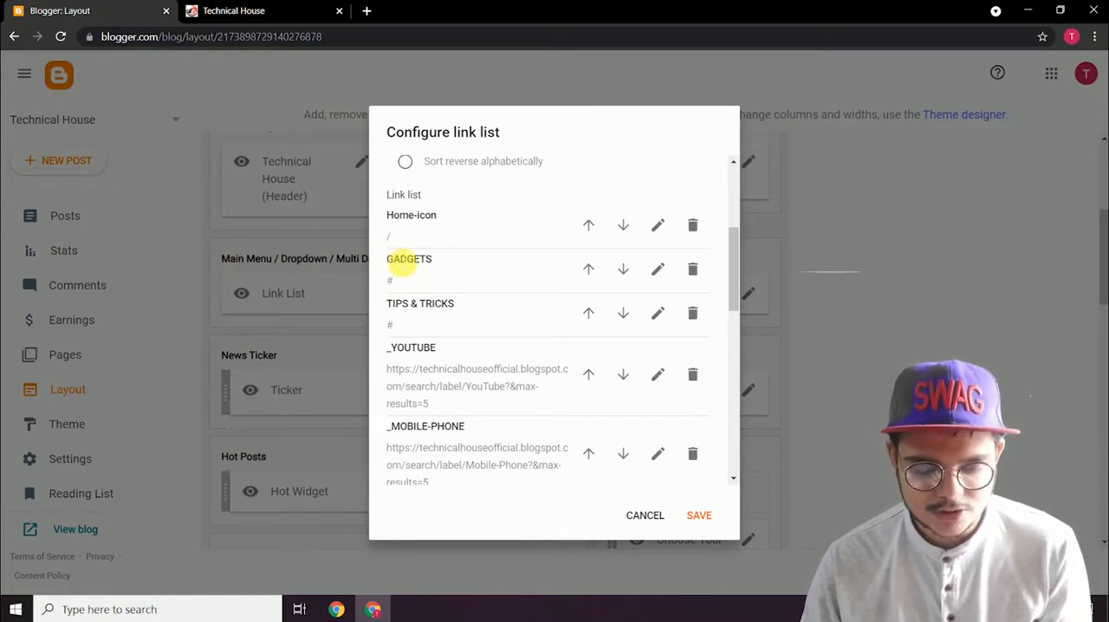
click(660, 271)
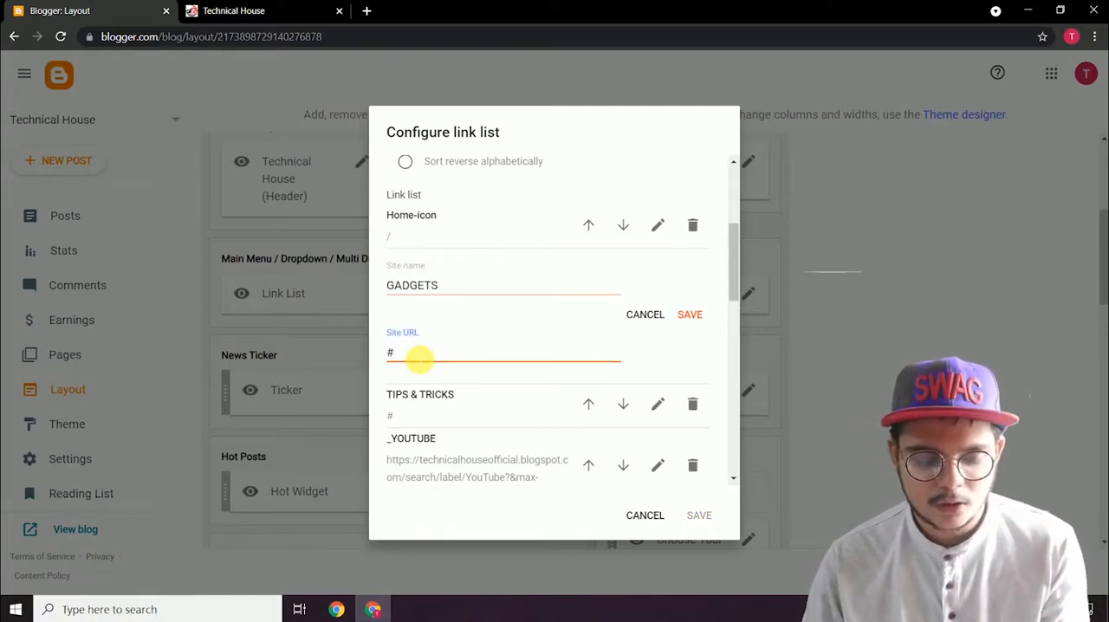
right_click(418, 358)
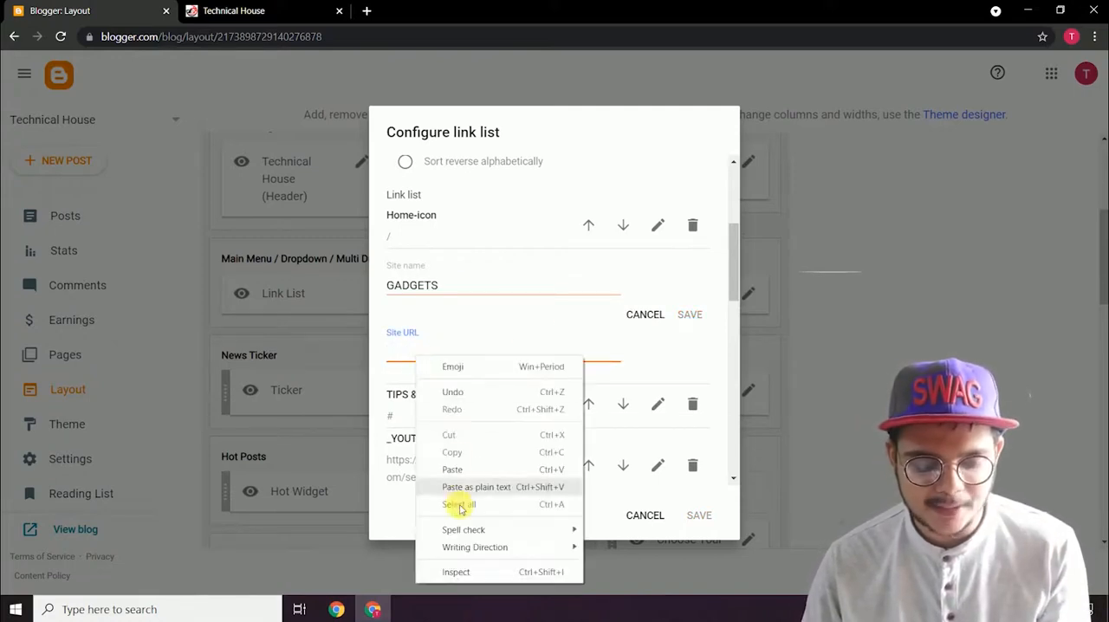
click(452, 470)
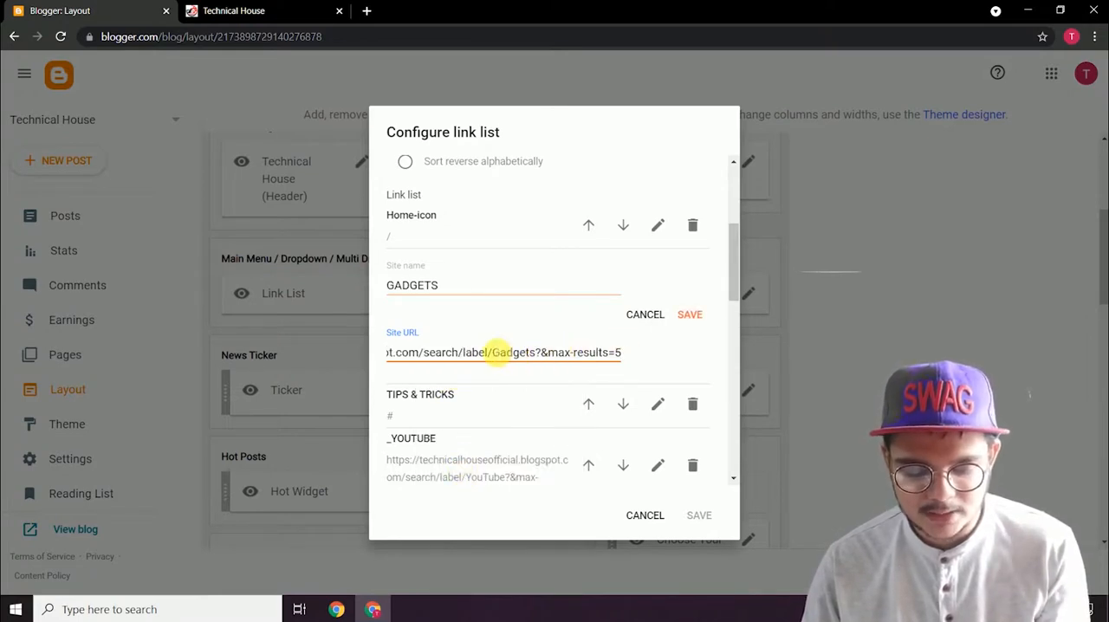
Step: Examine the max-results=5 part of the GADGETS URL and compare it with the posts shown on the live label page
drag(494, 352, 620, 351)
click(579, 352)
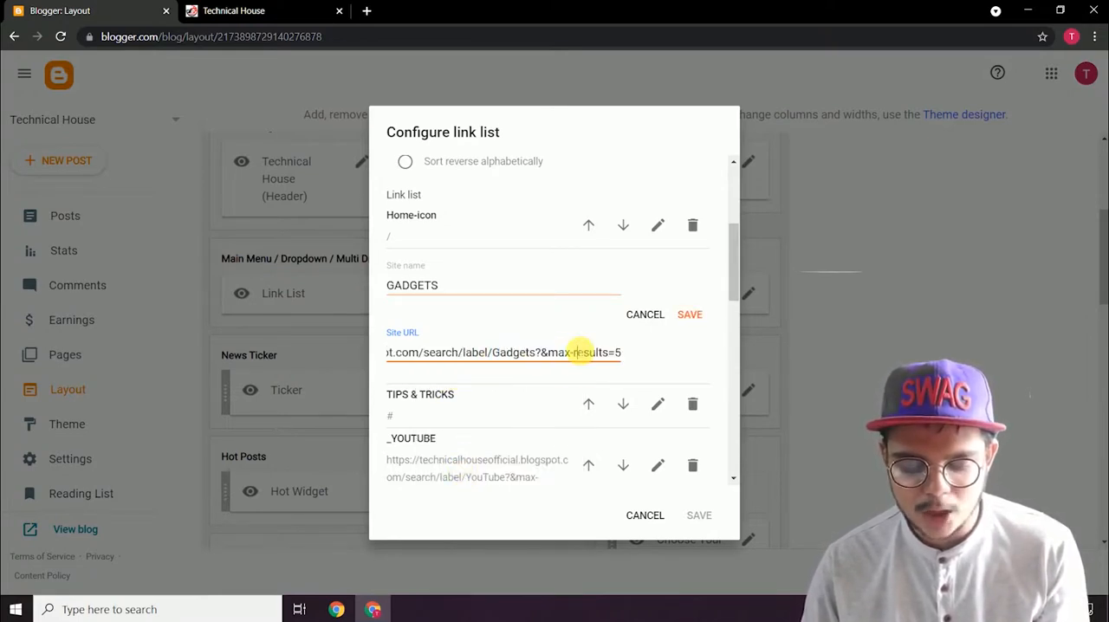
drag(585, 356, 622, 354)
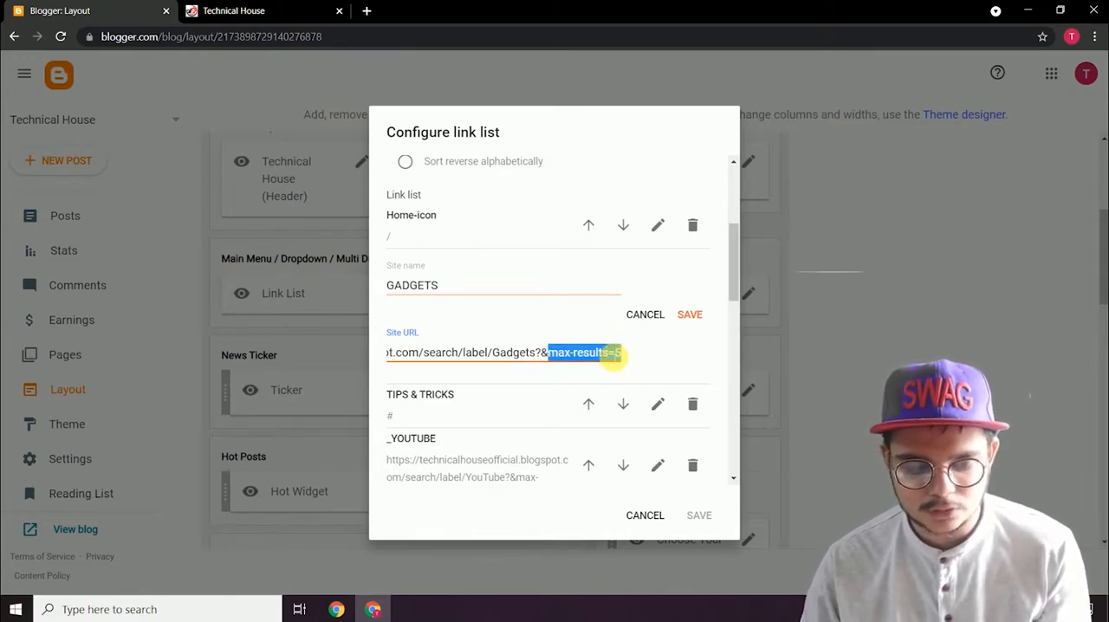
click(612, 356)
click(234, 11)
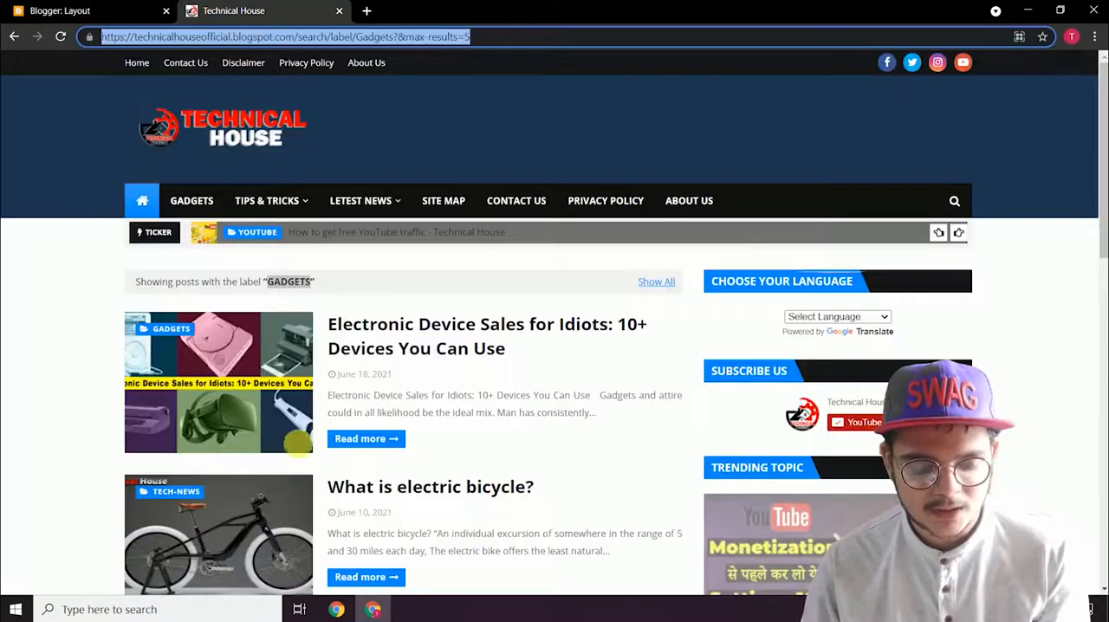
scroll(295, 458, down, 5)
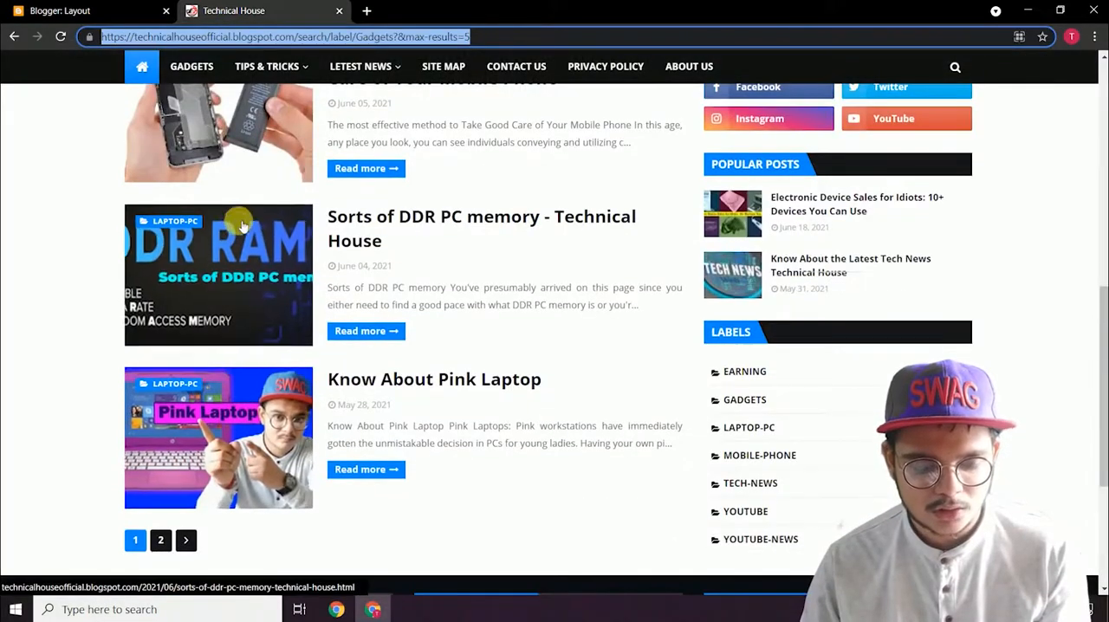
scroll(225, 308, up, 2)
scroll(241, 245, up, 5)
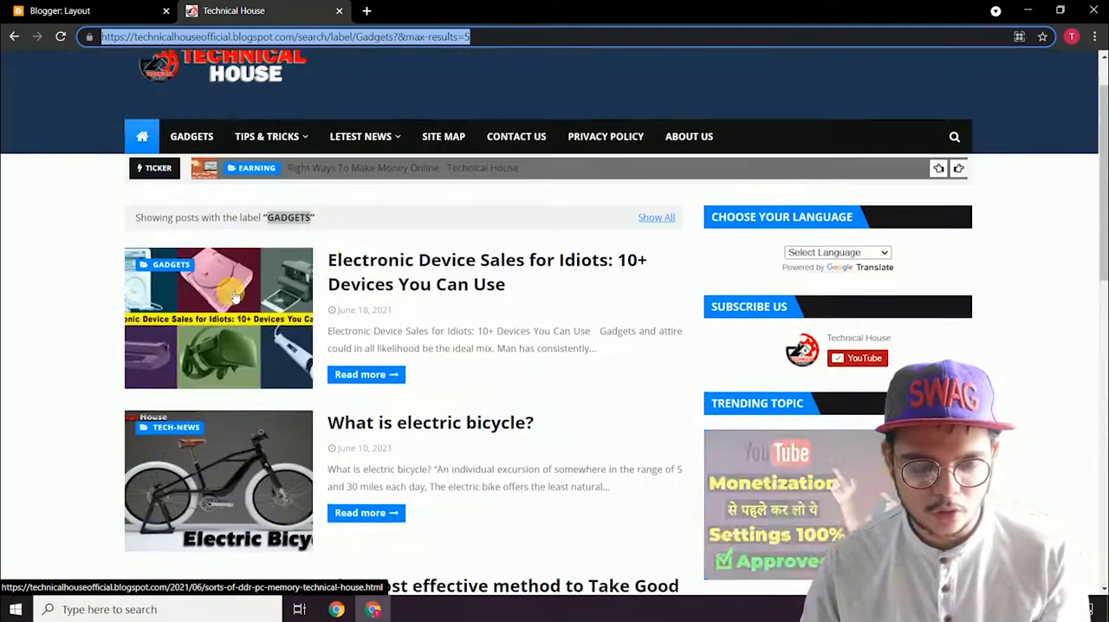
click(127, 11)
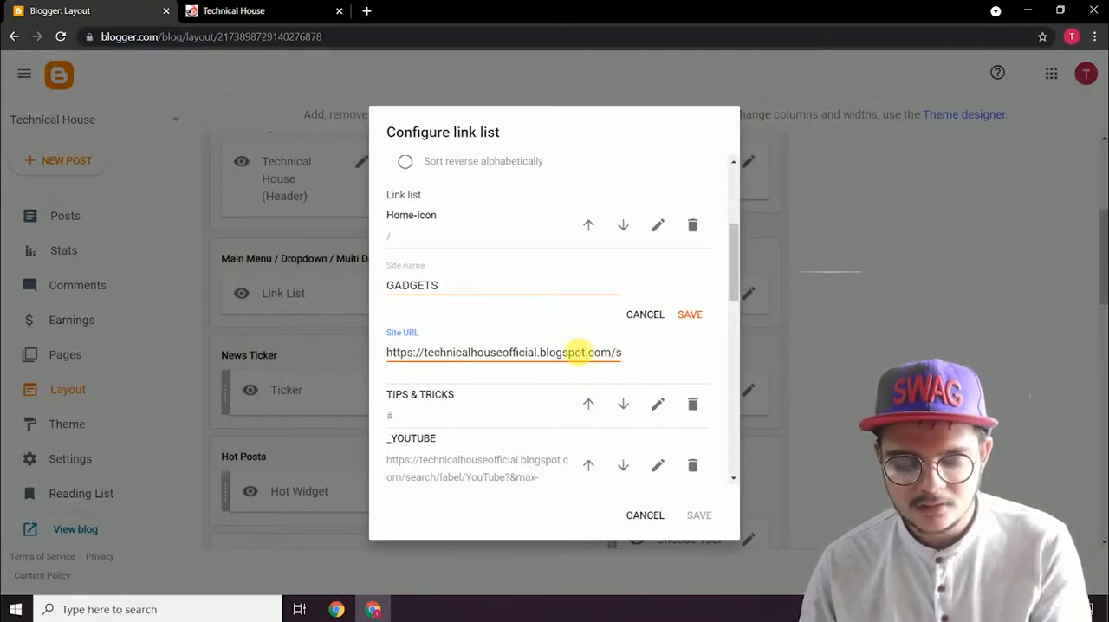
Step: Save the GADGETS item and the link list, and test the GADGETS menu link on the reloaded live blog
click(691, 315)
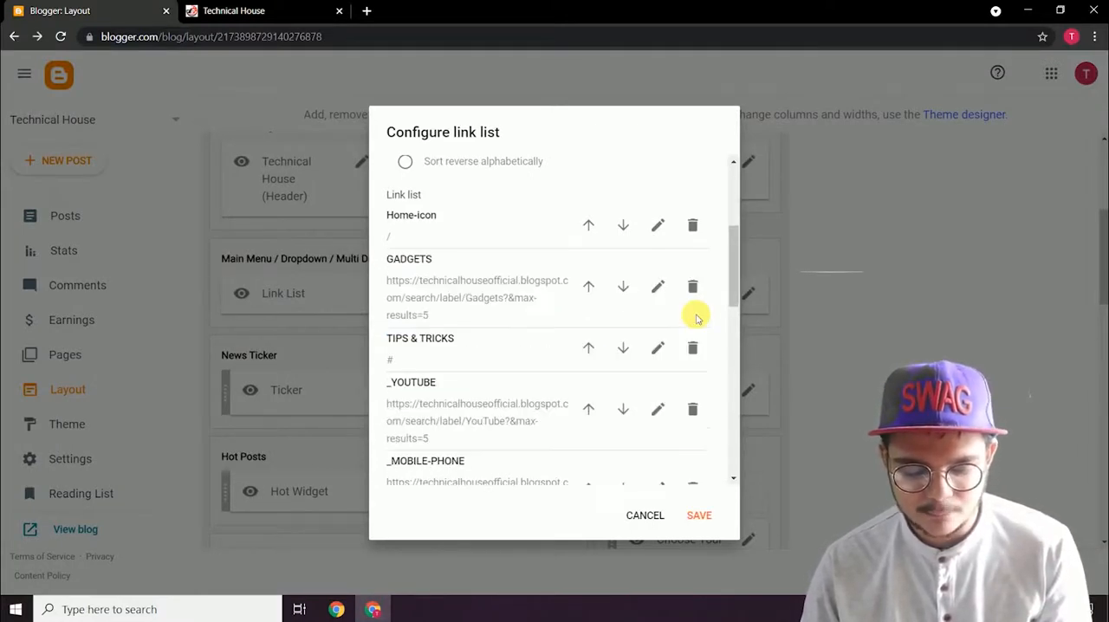
click(699, 515)
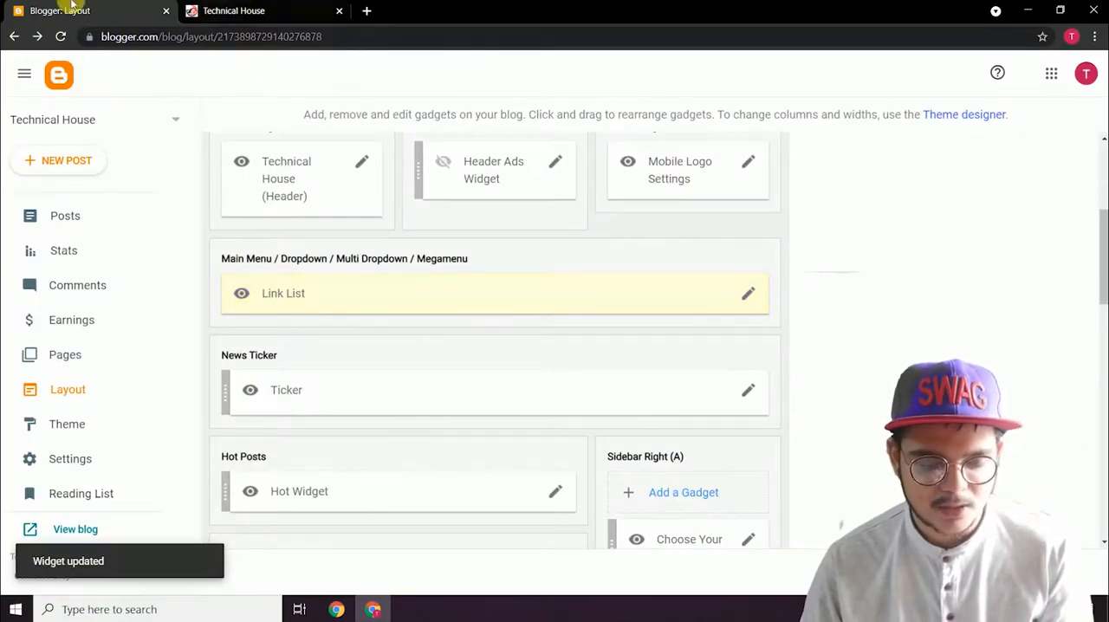
click(212, 11)
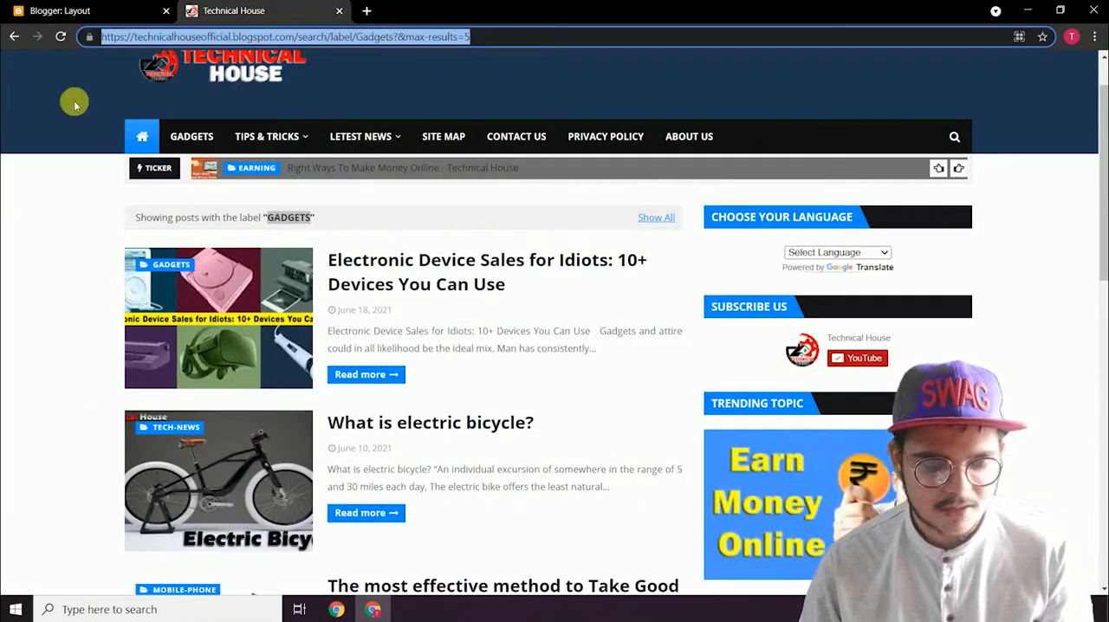
click(61, 37)
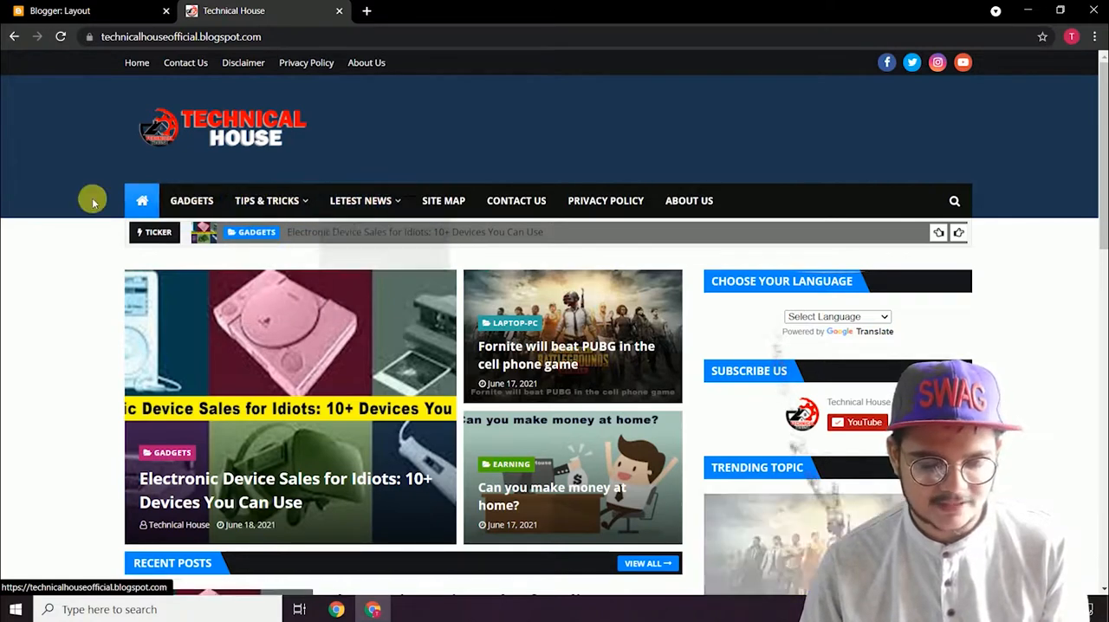
click(184, 205)
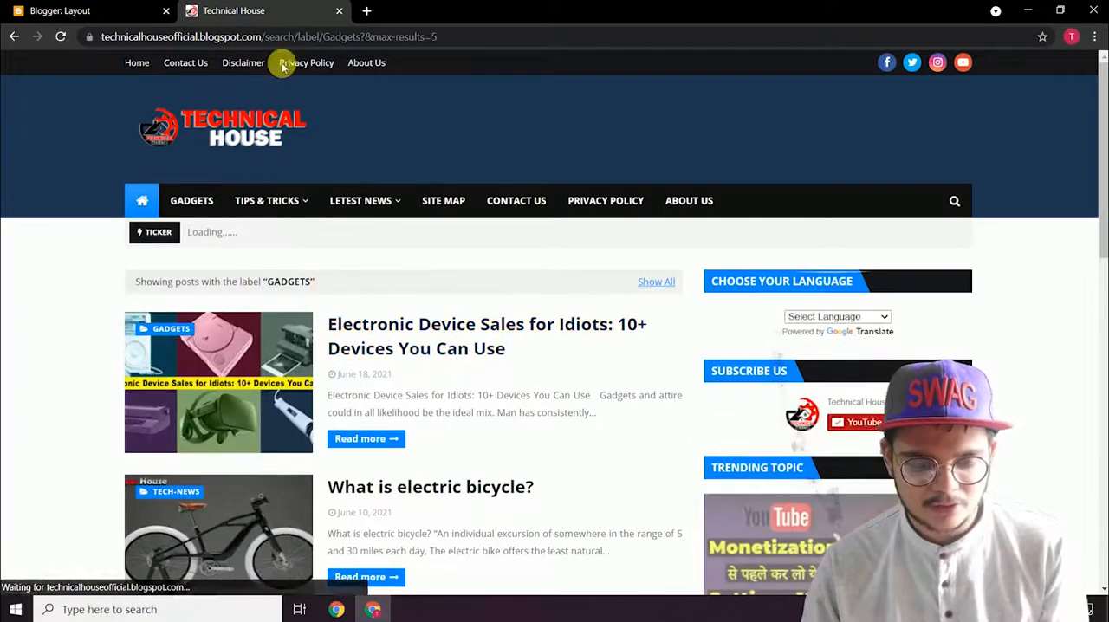
click(268, 37)
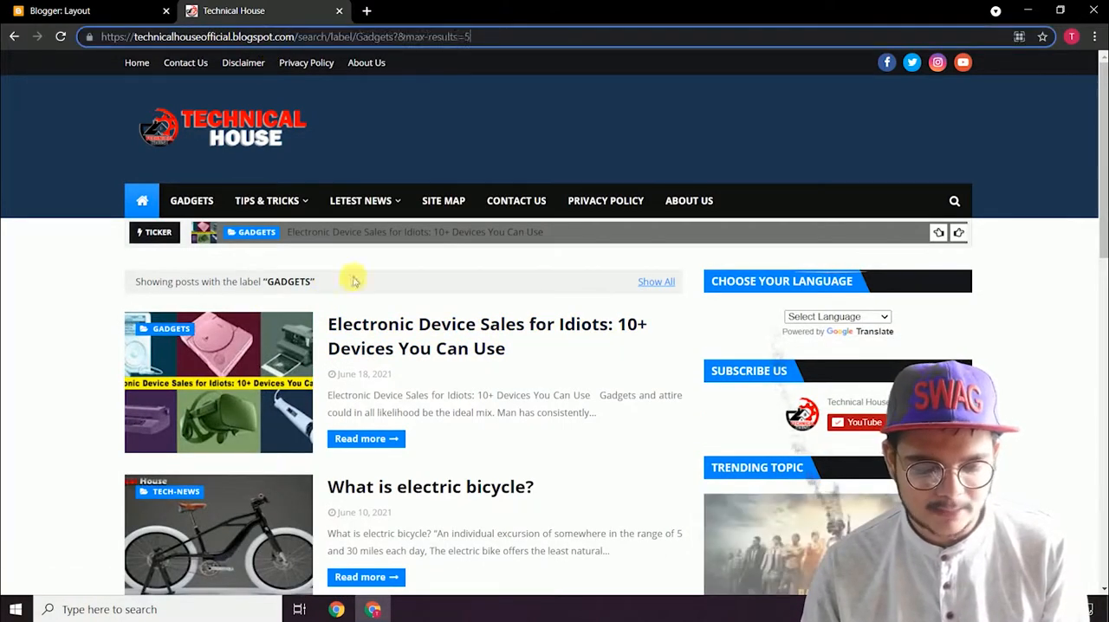
click(182, 188)
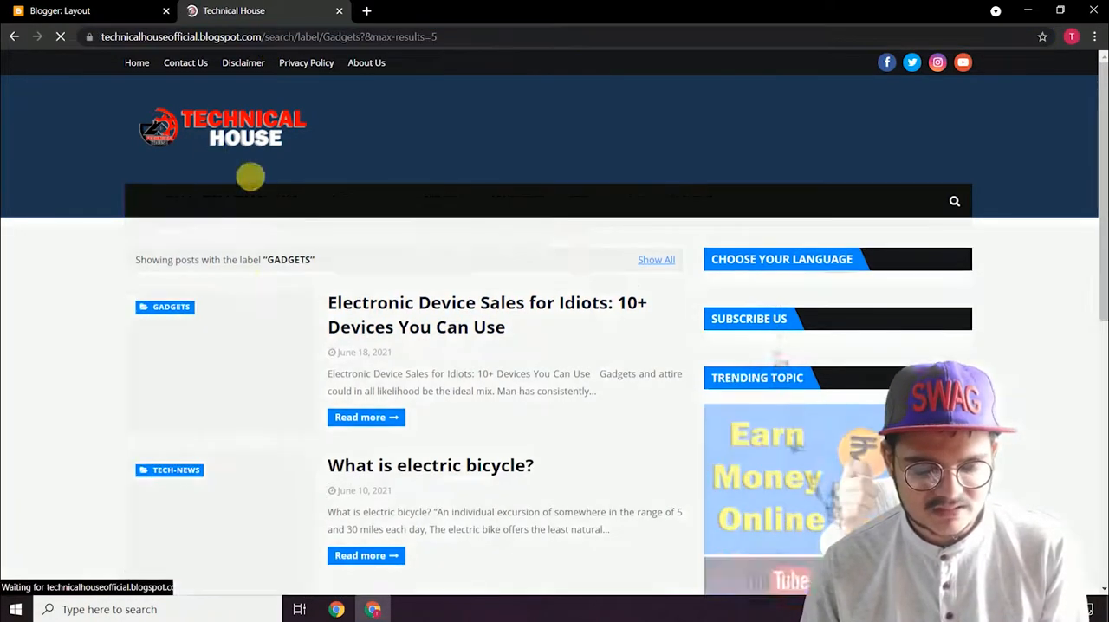
Step: Open the Mobile-Phone label page on the live blog and examine its posts and the Labels list
scroll(256, 368, down, 10)
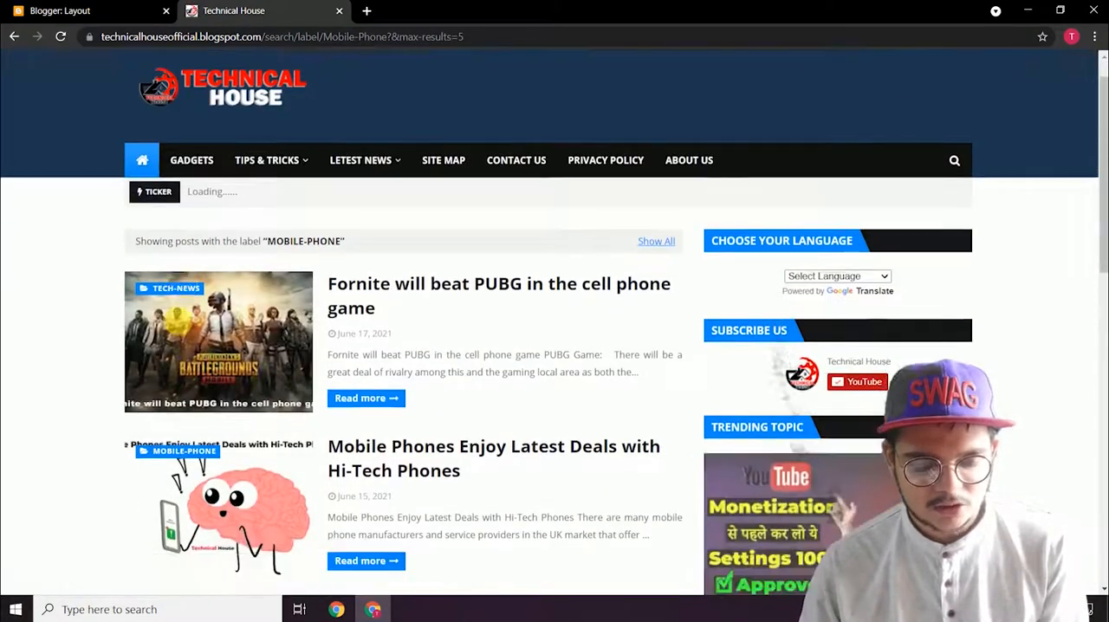
scroll(192, 130, down, 8)
scroll(572, 189, up, 10)
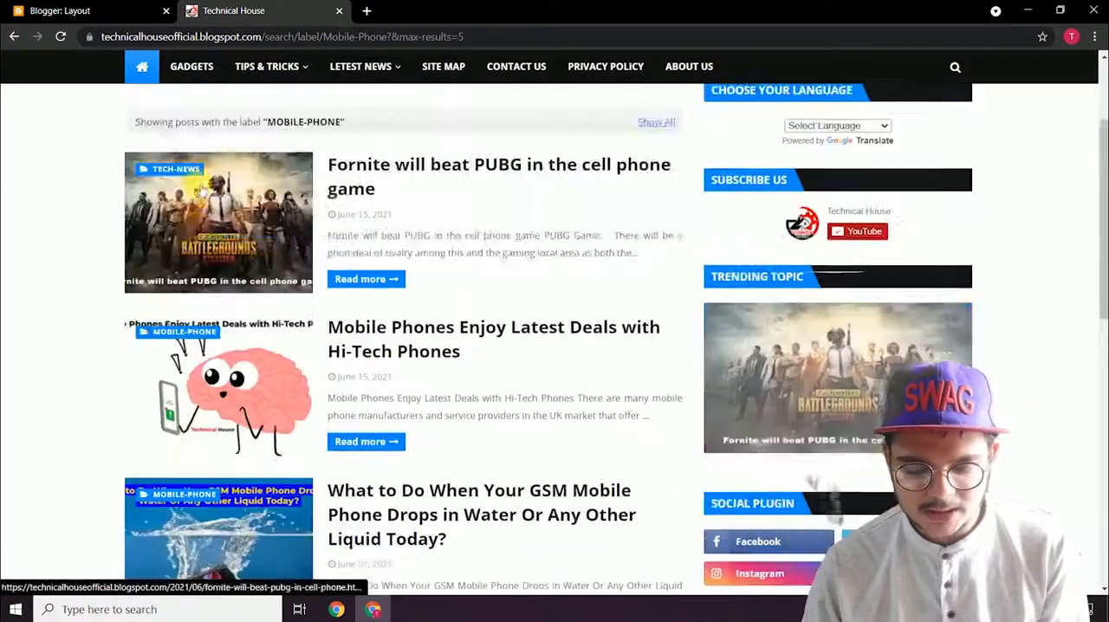
scroll(572, 189, down, 10)
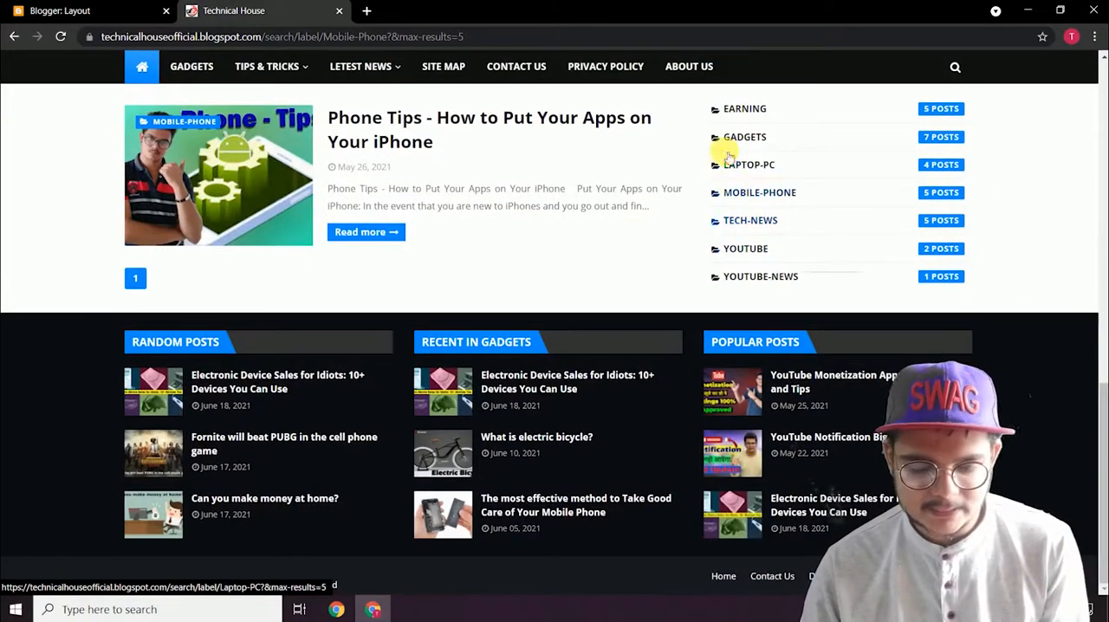
Step: Open the Earning label page from the Labels list, examine its posts, and select the page's full address
click(738, 110)
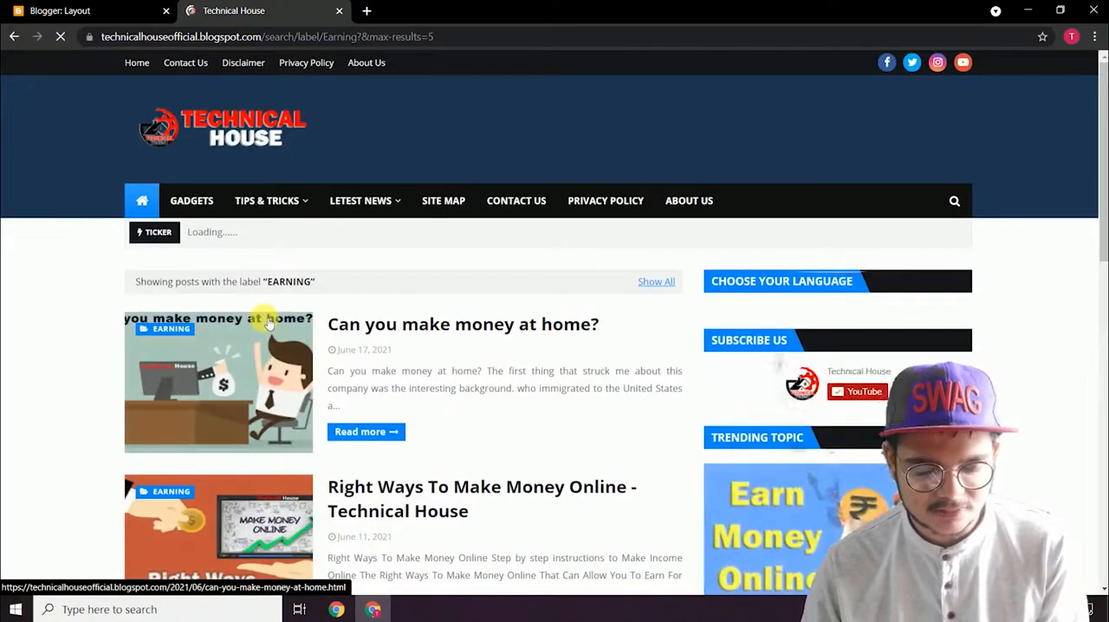
scroll(269, 320, down, 5)
scroll(268, 318, down, 3)
scroll(265, 314, up, 15)
click(433, 37)
drag(436, 48, 55, 36)
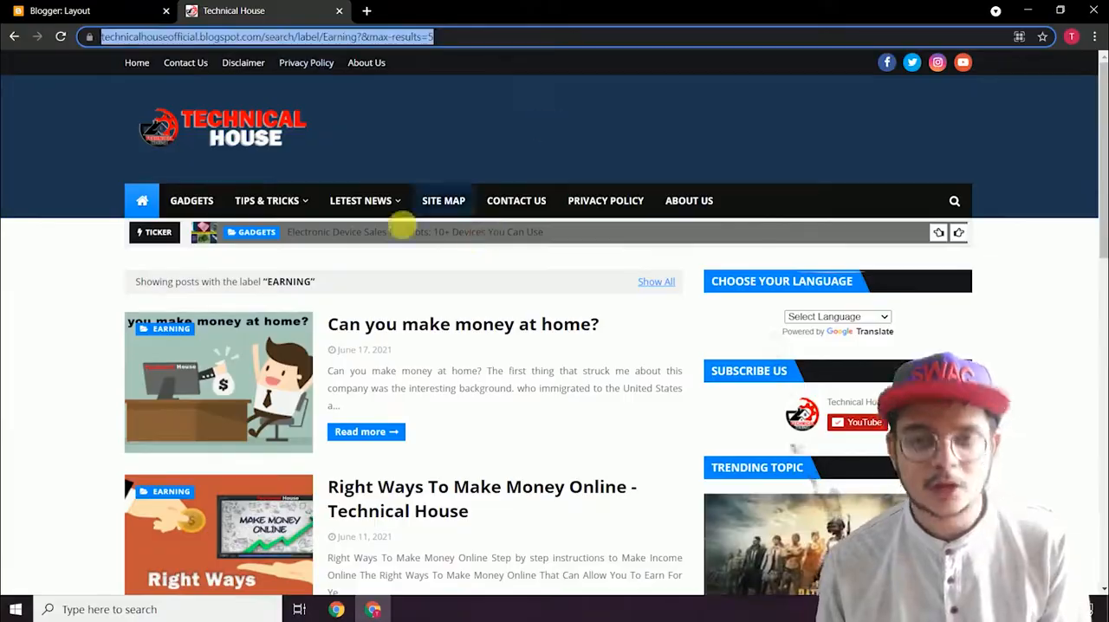